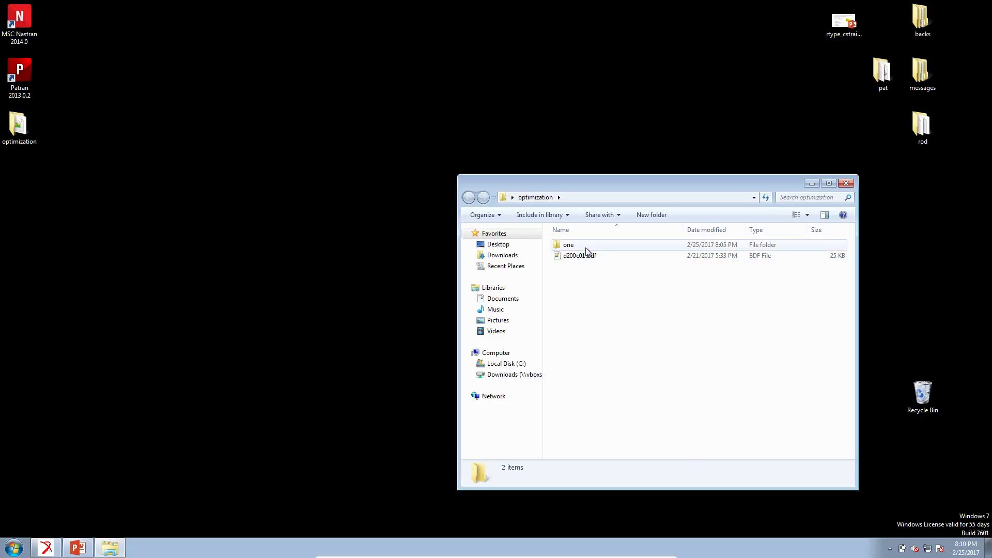
Step: Open the design_model.dat file inside the "one" folder in Notepad++
double_click(585, 246)
right_click(587, 247)
click(608, 266)
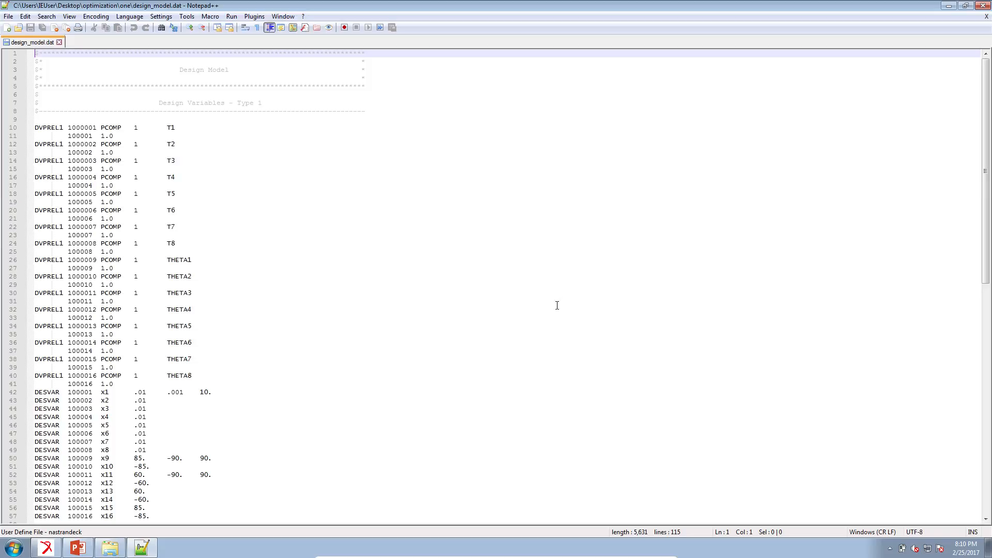
Step: Delete the Design Constraints and Constraint Groups sections (DRESP1, DCONSTR, DCONADD lines) from the file and save it
click(557, 305)
scroll(556, 311, down, 12)
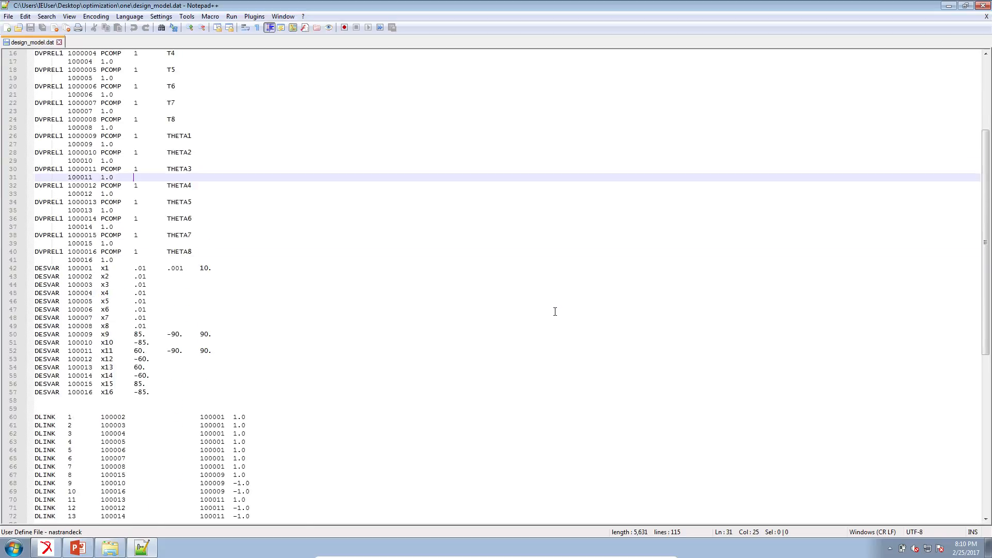
scroll(555, 315, down, 7)
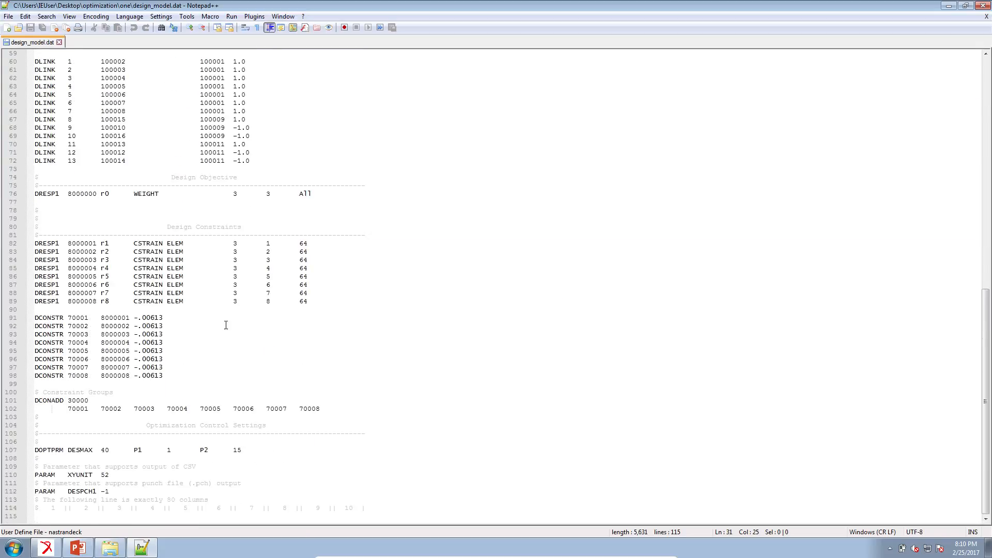
drag(329, 412, 30, 234)
key(Delete)
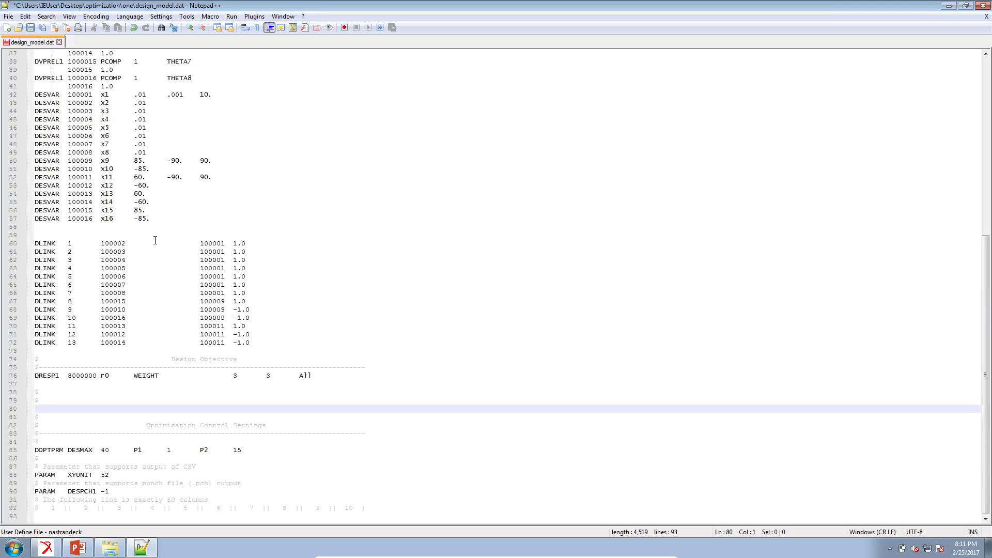
key(ctrl+s)
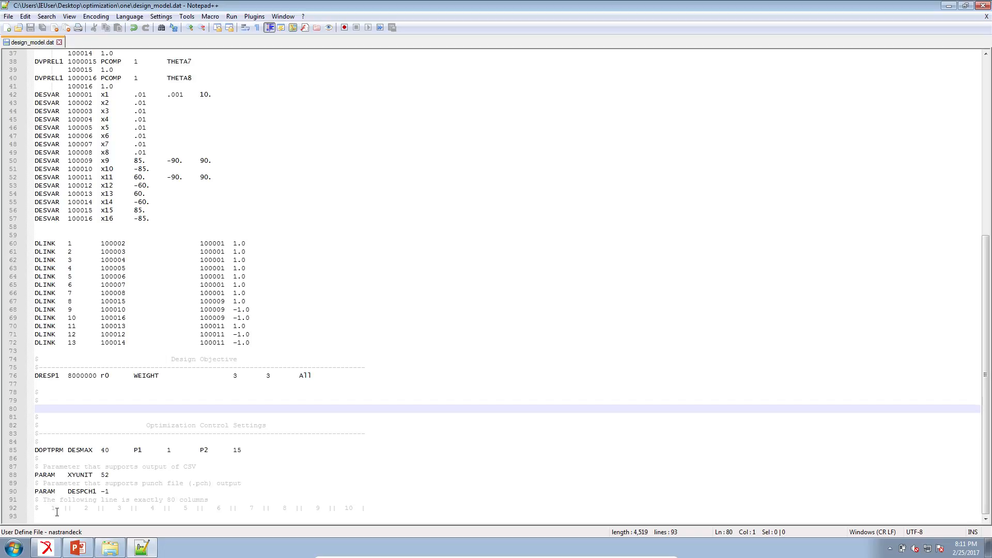
Step: Launch Google Chrome, open 192.168.56.102/navigation, and maximize the browser window
click(14, 548)
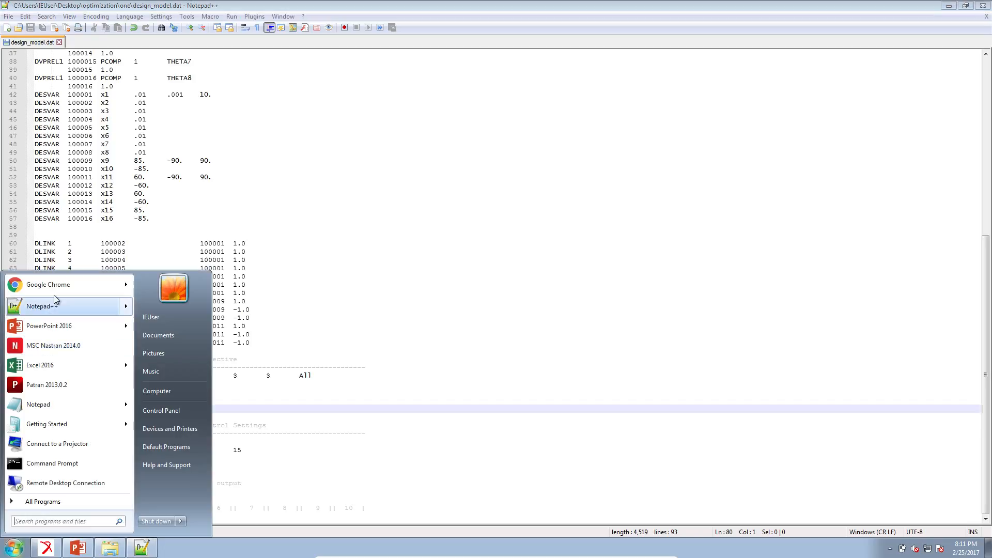
click(56, 290)
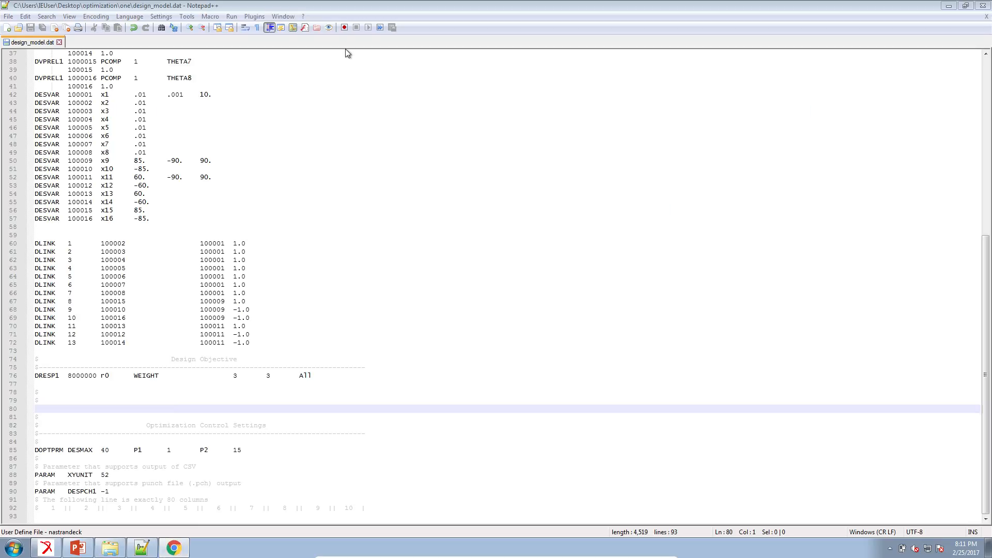
click(79, 547)
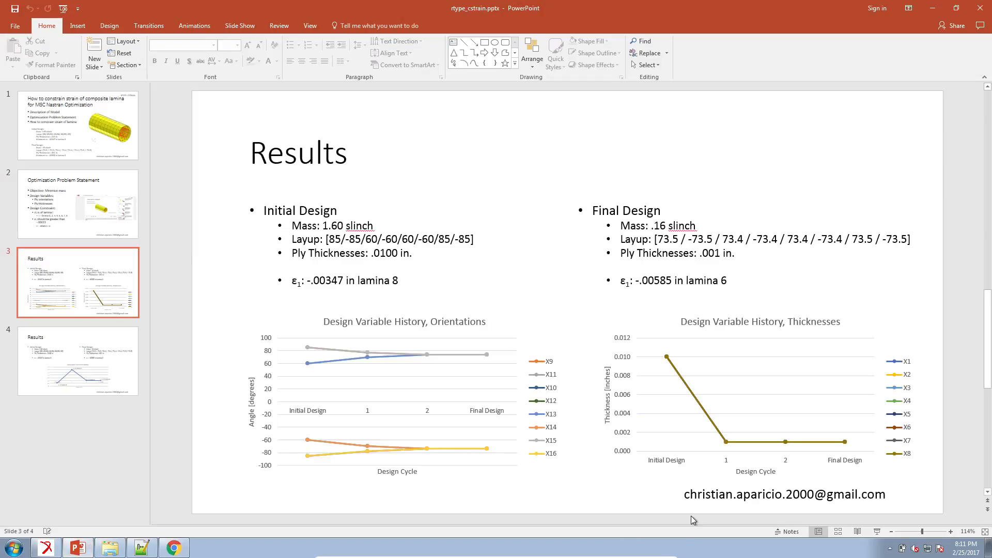
click(173, 548)
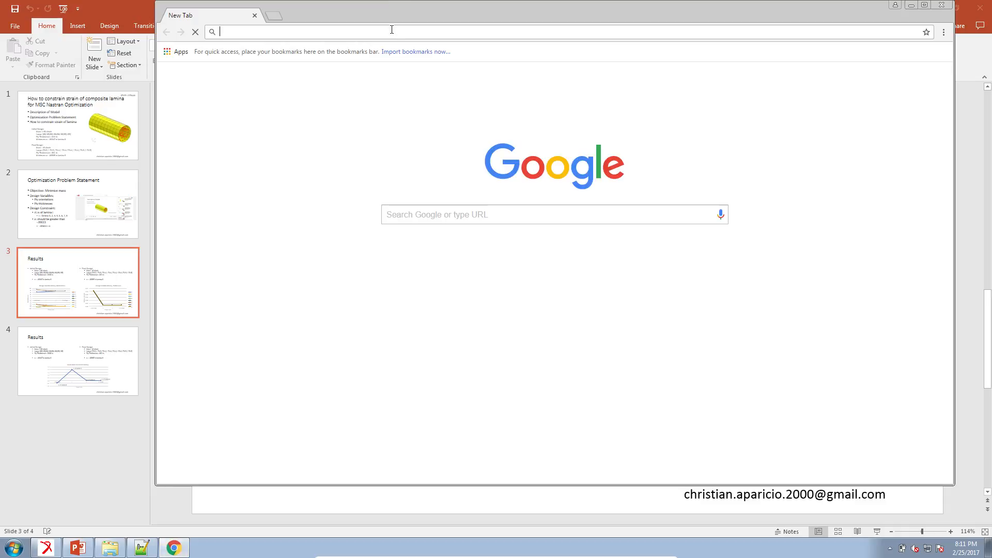
text(192.168.56.102/navigation)
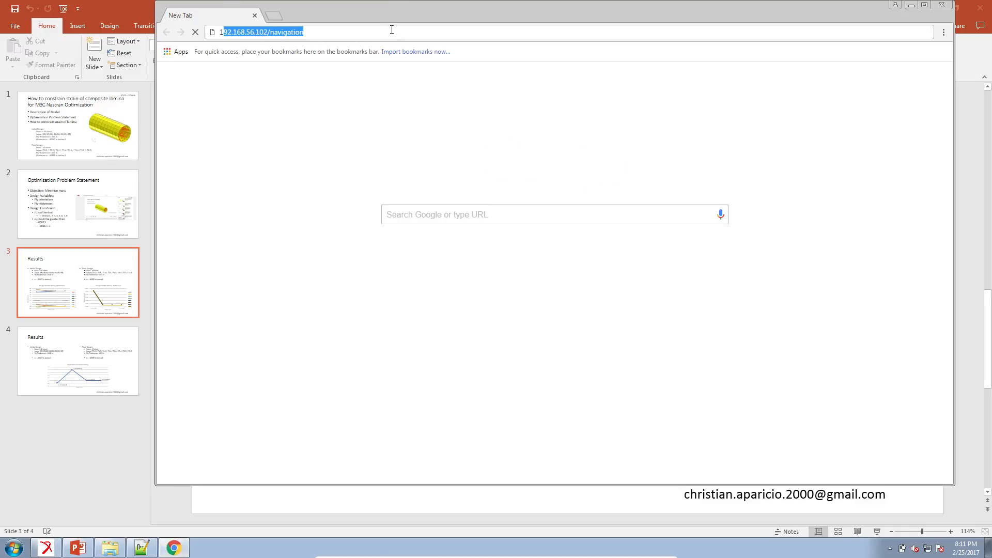
key(Return)
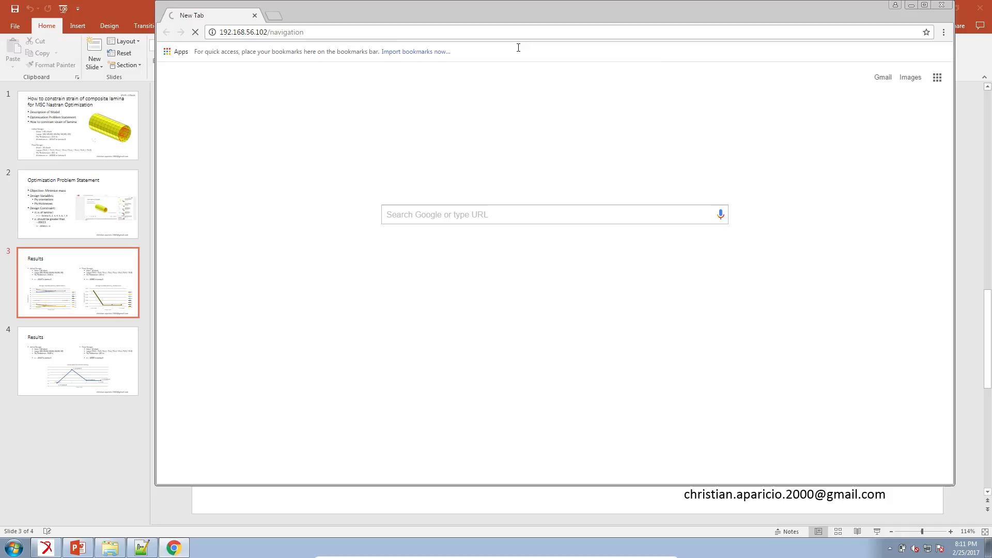
click(927, 5)
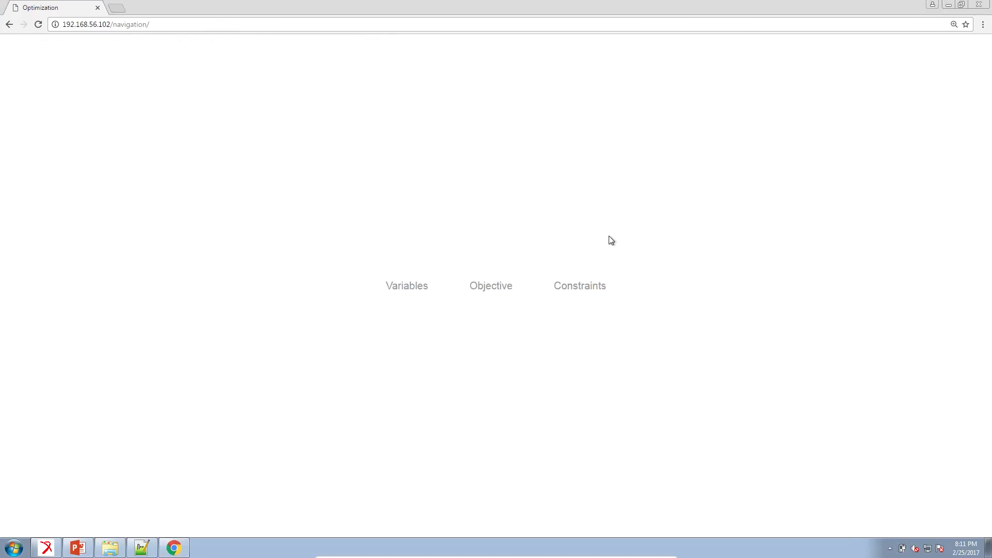
Step: Open the Constraints page and filter the response descriptions by "stra"
click(599, 285)
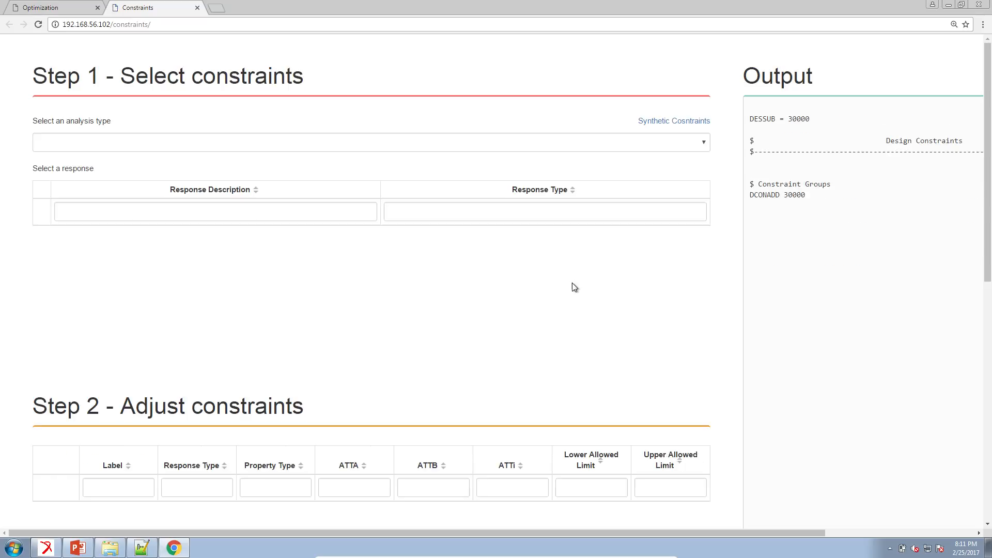
click(99, 210)
text(stra)
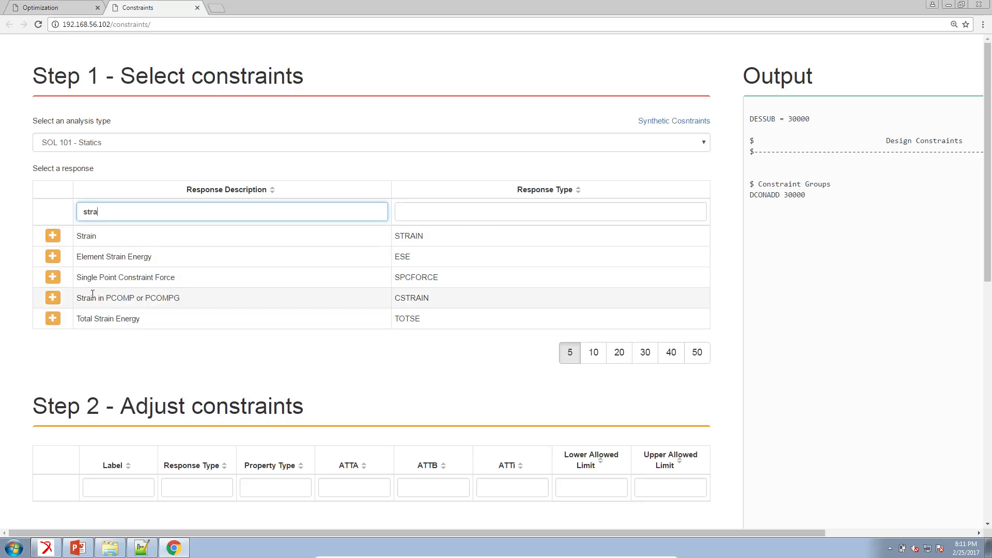
Step: Add the "Strain in PCOMP or PCOMPG" (CSTRAIN) response as a new constraint
drag(77, 299, 178, 296)
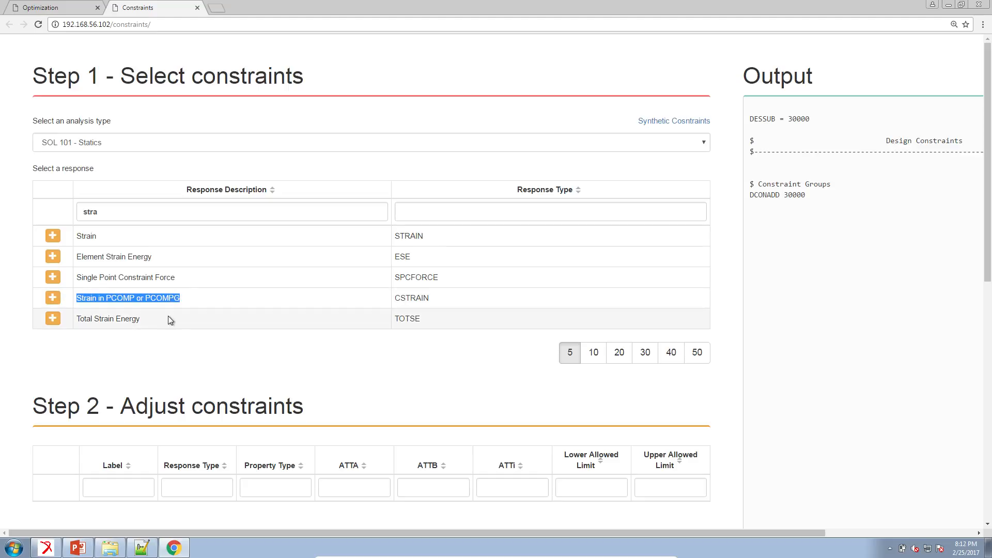
scroll(170, 315, down, 3)
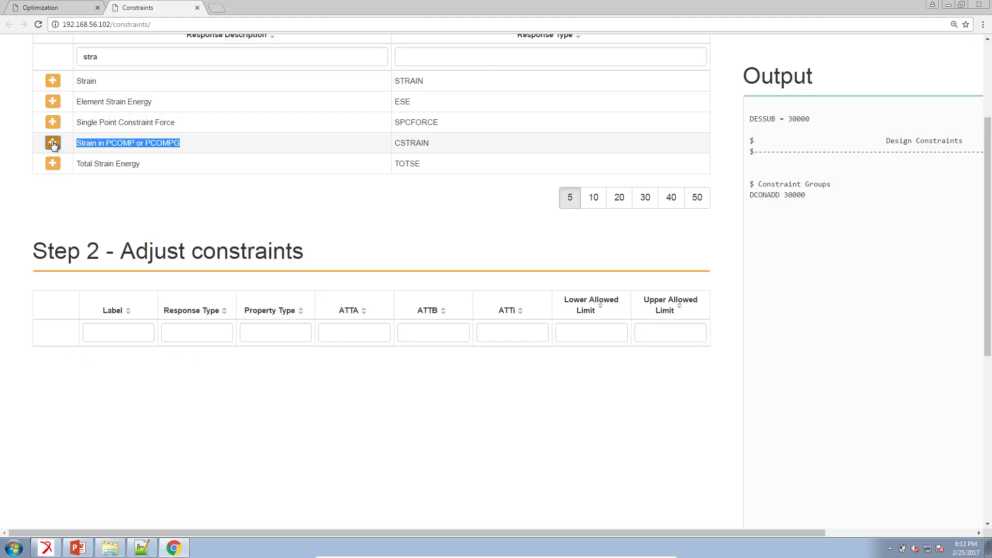
click(53, 143)
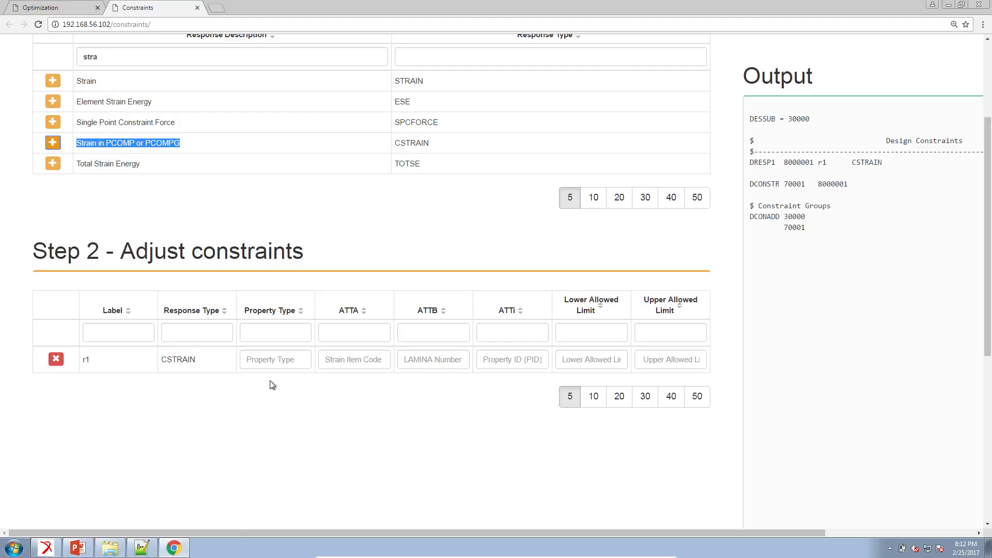
Step: Set constraint r1's property type to ELEM, ATTi to 64, and ATTB to 1
click(268, 363)
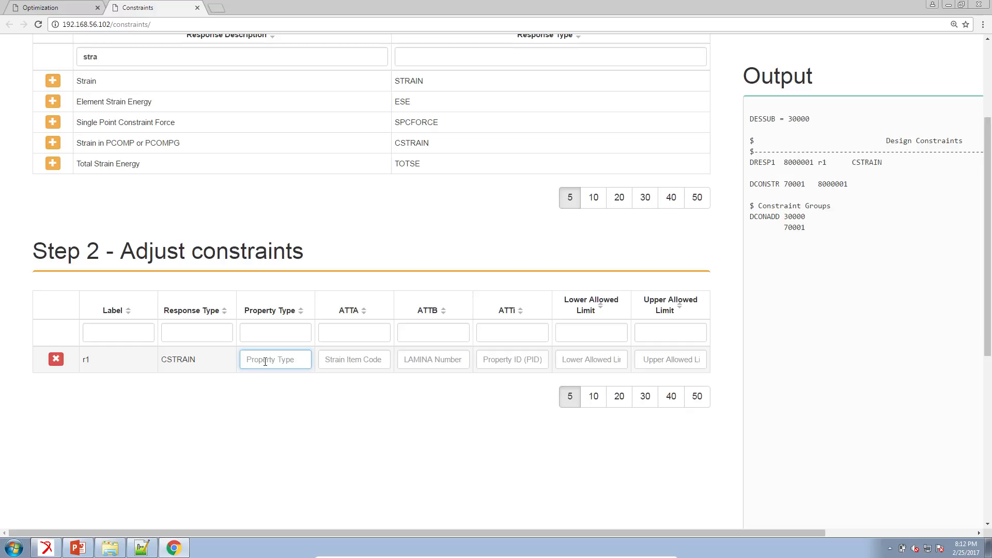
text(ELEME)
key(BackSpace)
click(504, 358)
text(64)
click(452, 365)
text(1)
Step: Copy -.00613 from the Optimization Problem Statement slide and paste it as r1's lower allowed limit
click(605, 362)
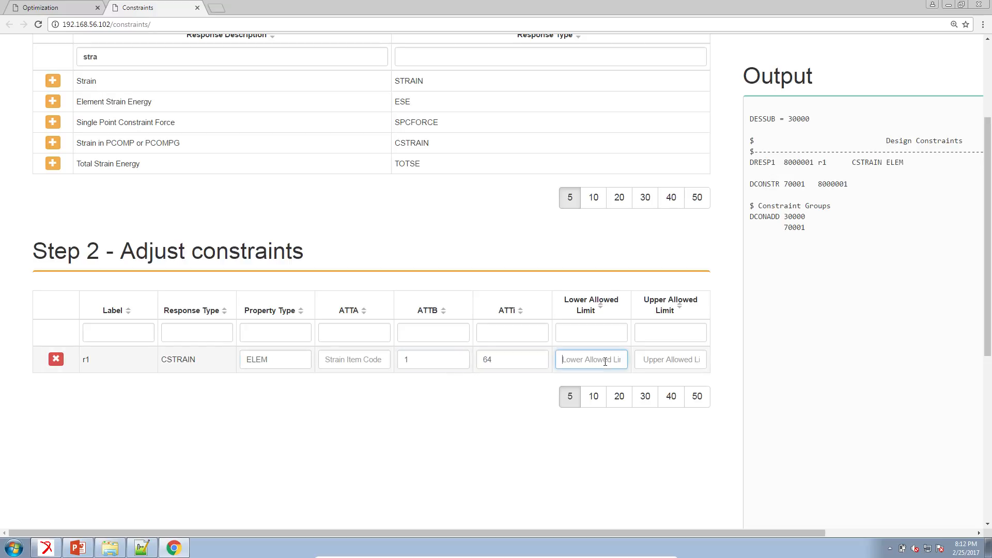
click(79, 549)
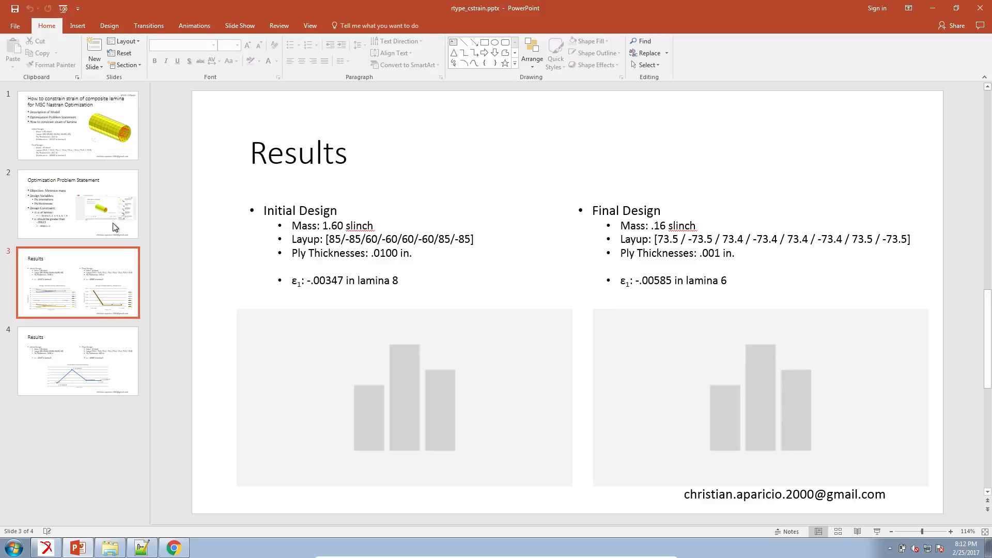
click(113, 225)
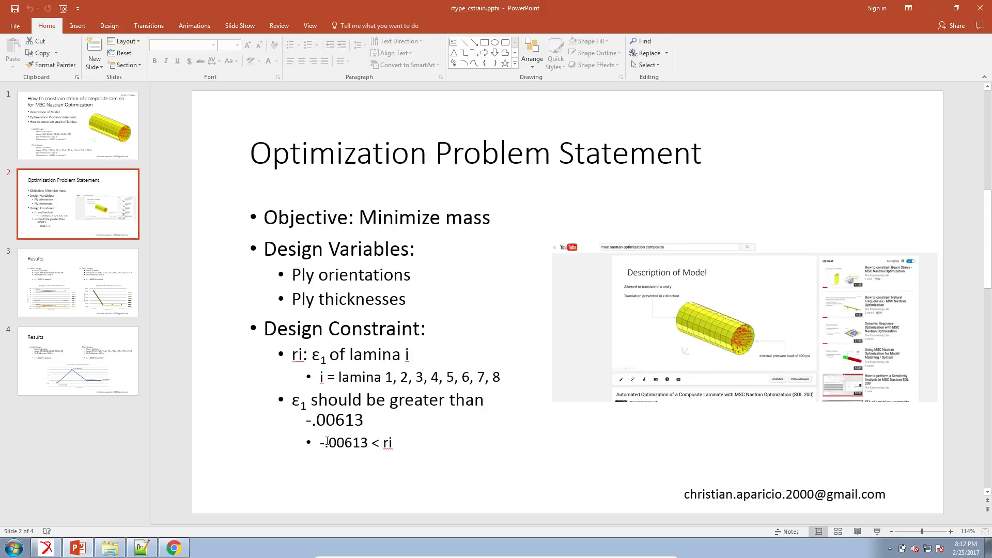
drag(321, 443, 368, 443)
key(ctrl+c)
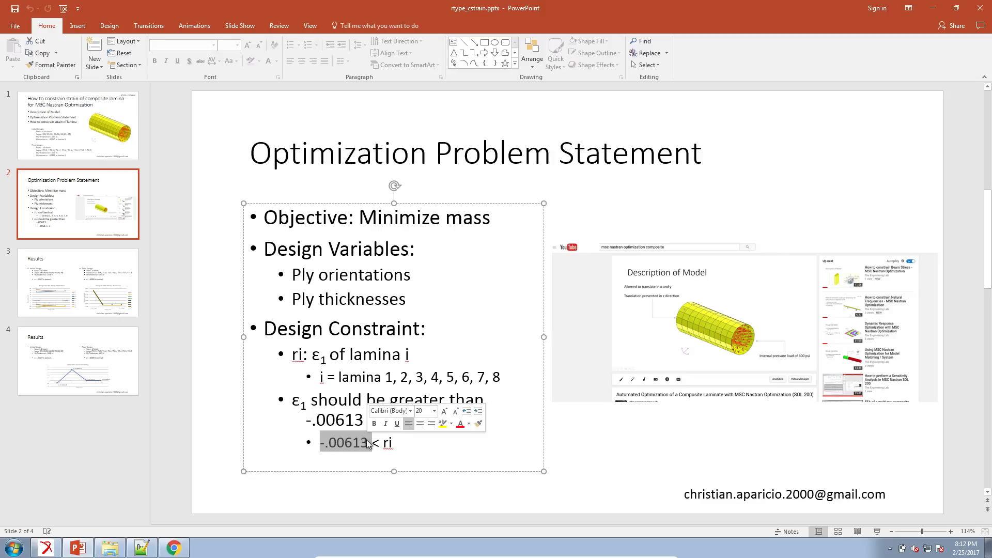
click(173, 548)
click(614, 361)
key(ctrl+v)
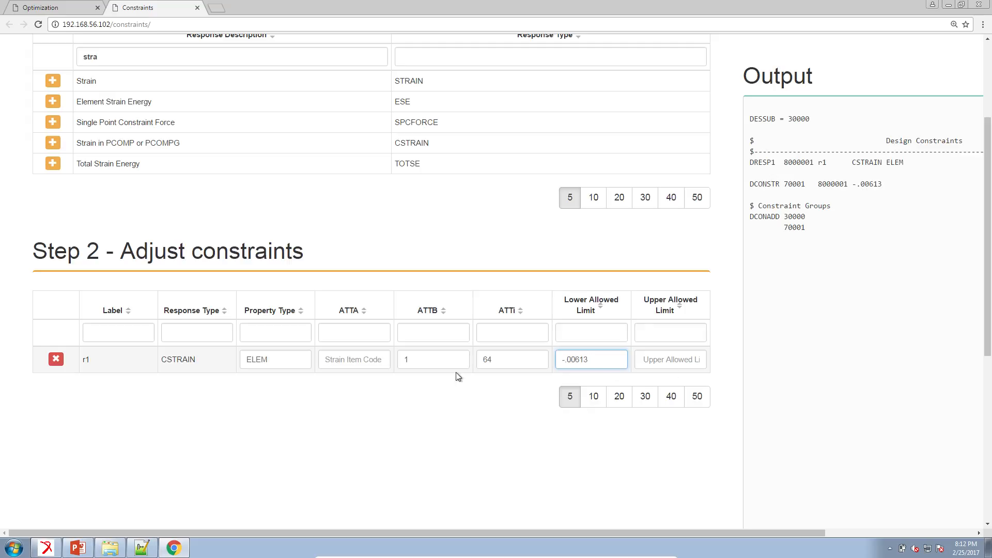
Step: Switch to the MSC Nastran Quick Reference Guide and look up the composite CQUAD4 (95) strain item code for Normal-1
click(337, 365)
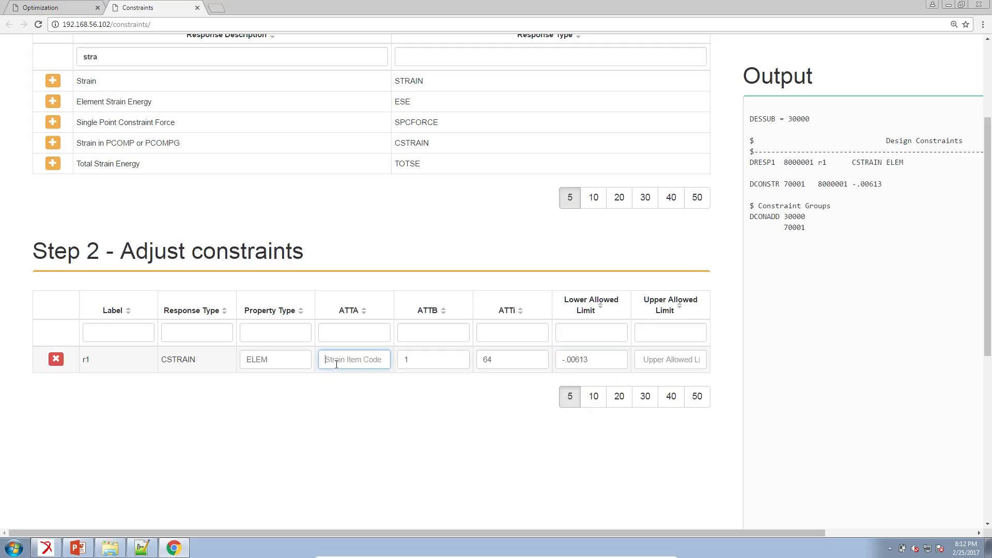
click(718, 548)
key(ctrl+f)
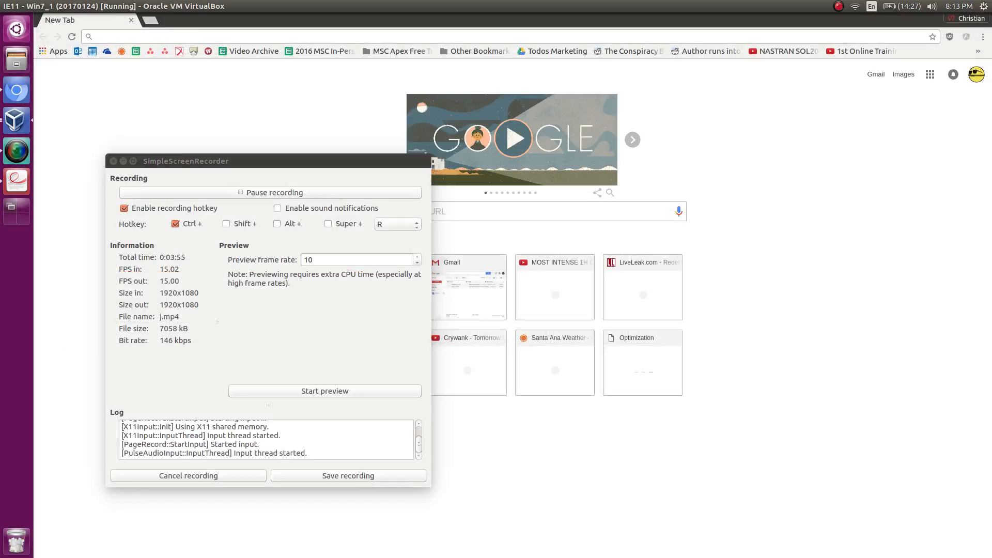
click(14, 186)
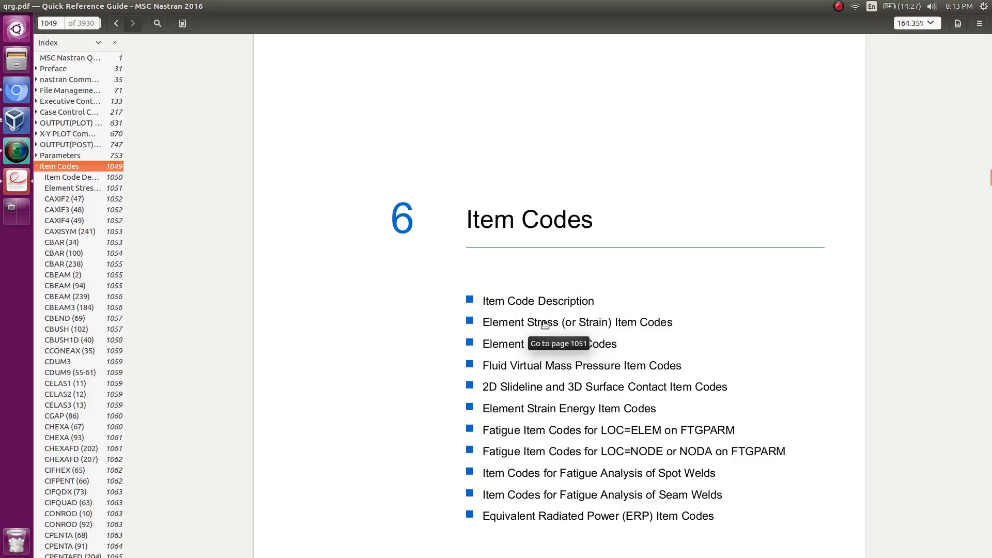
click(597, 323)
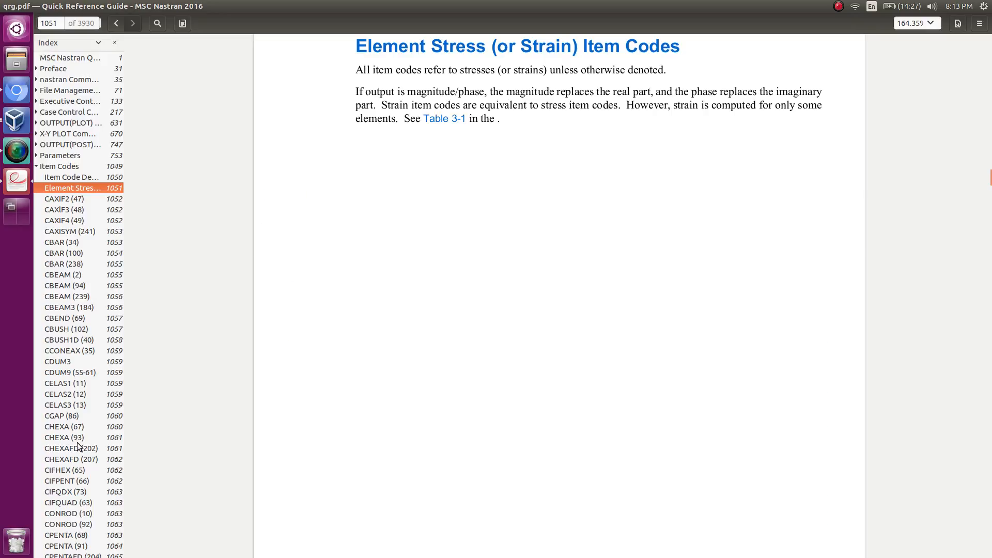
scroll(78, 446, down, 4)
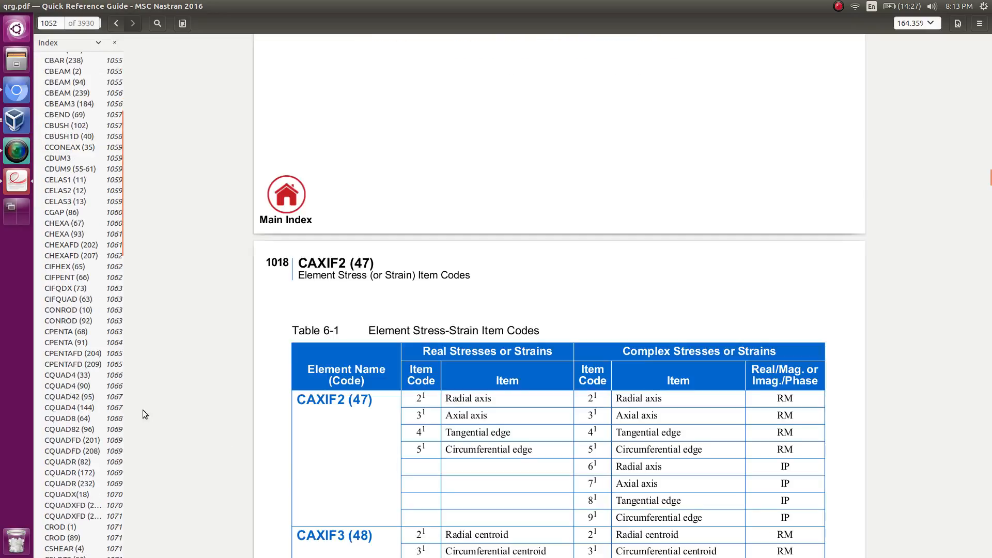
click(73, 389)
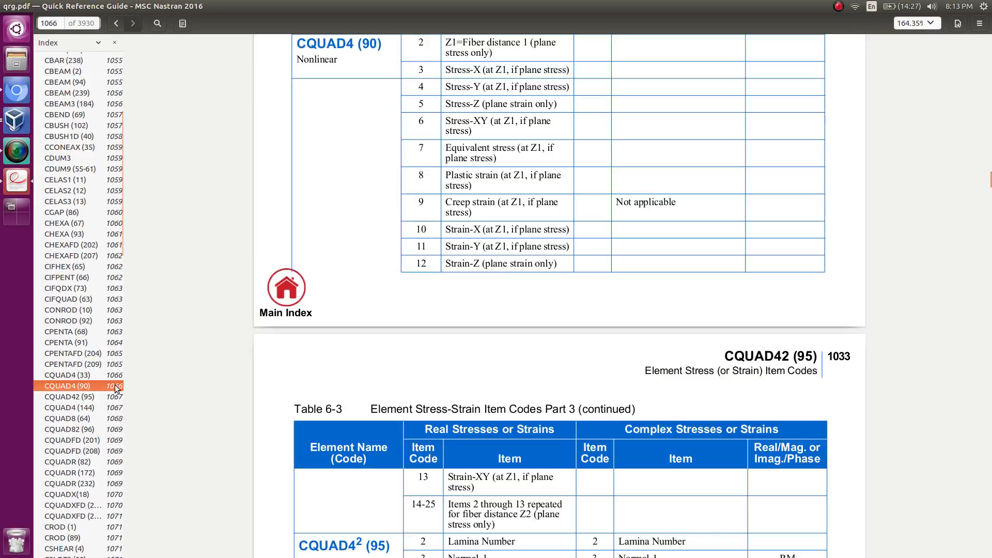
scroll(303, 432, down, 3)
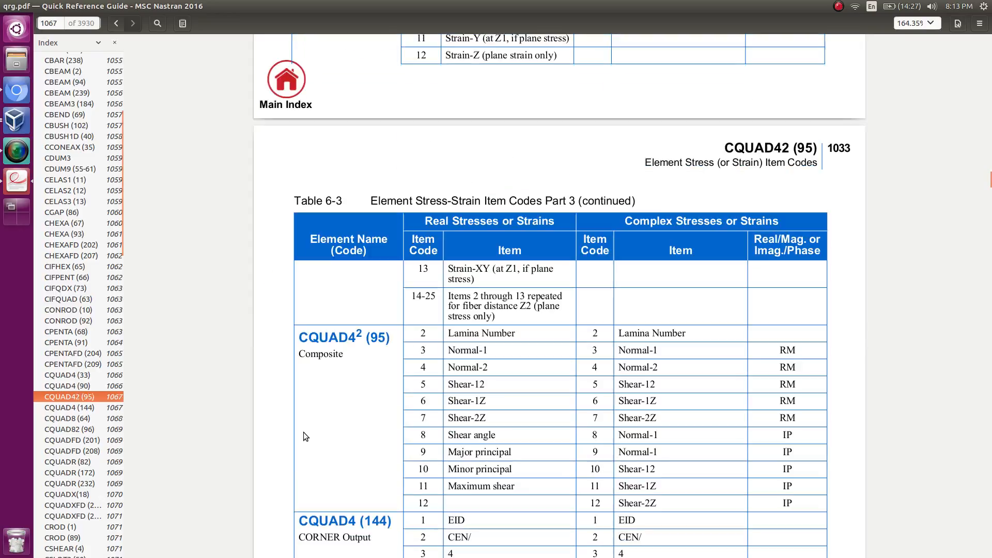
drag(302, 354, 349, 347)
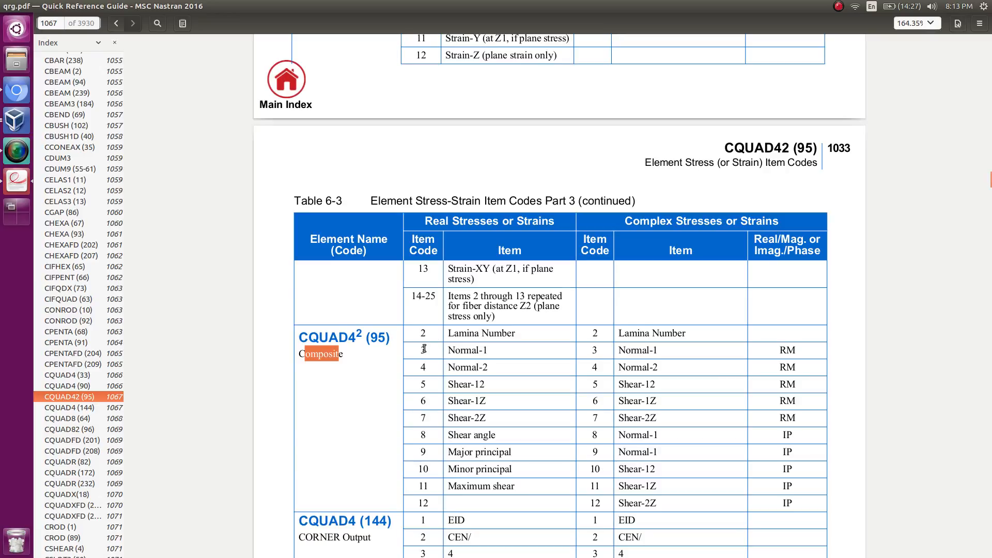
click(486, 353)
double_click(454, 353)
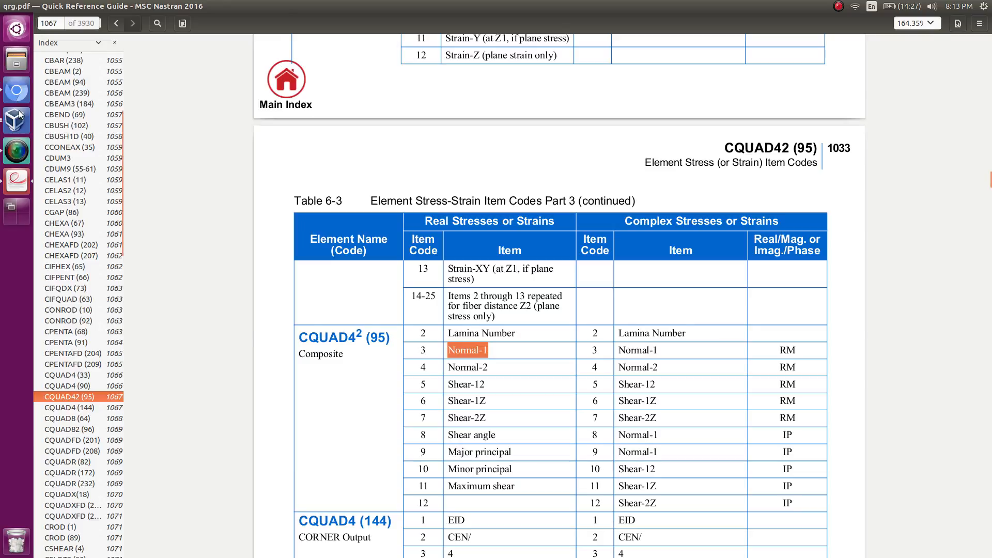
Step: Return to the constraints page and set r1's ATTA strain item code to 3
key(alt+Tab)
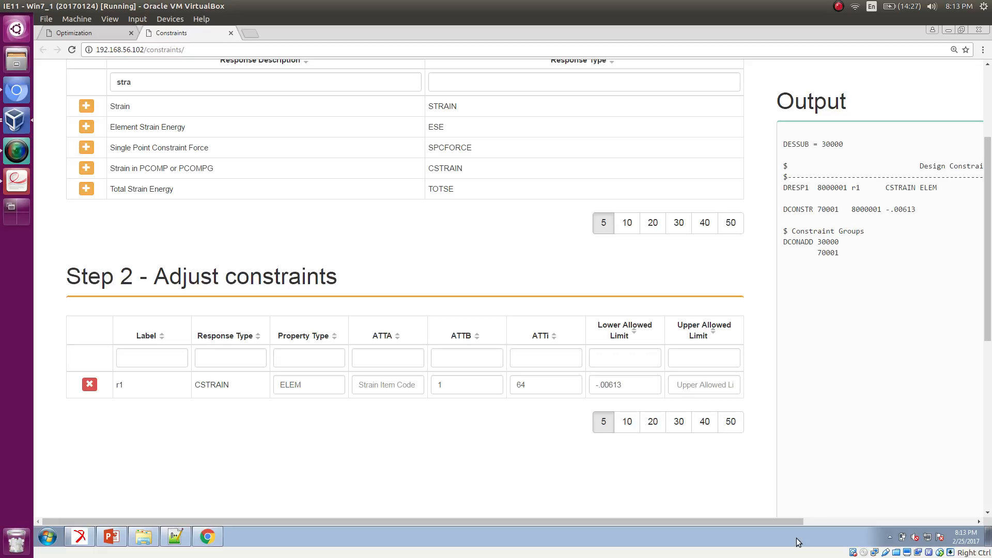
key(ctrl+f)
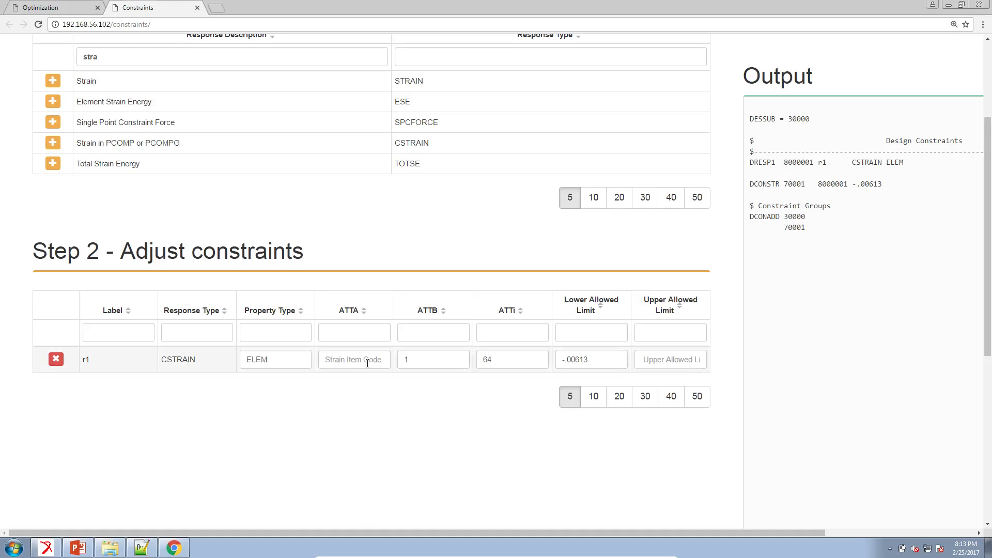
click(364, 362)
text(3)
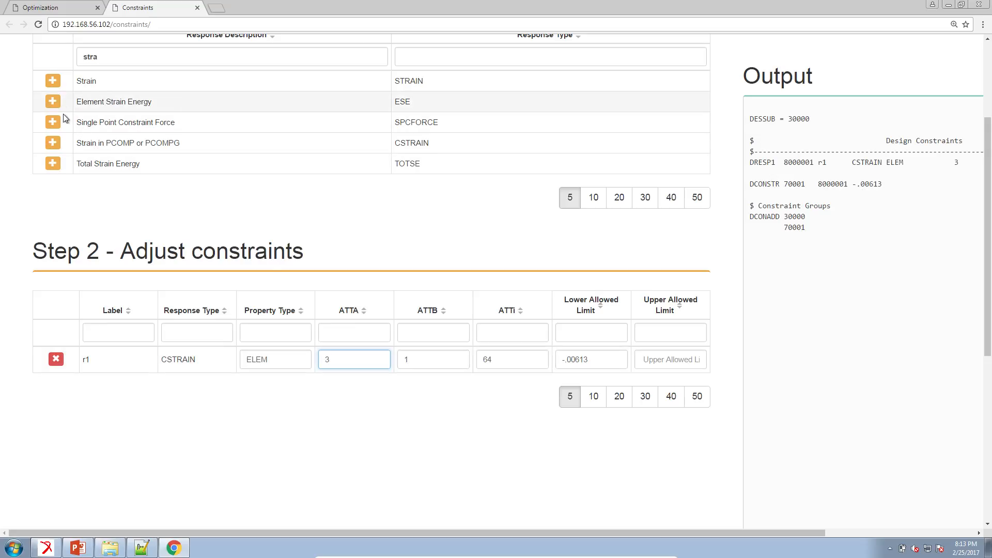
Step: Add seven more CSTRAIN constraints (r2 to r8) and show 10 constraints per page
click(53, 144)
click(53, 144)
click(54, 144)
click(53, 144)
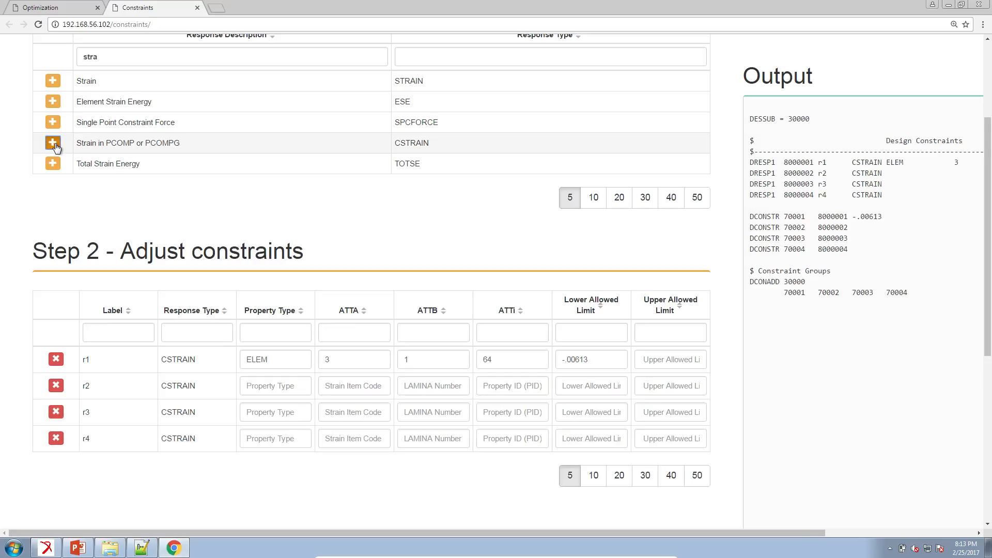
click(54, 144)
click(53, 143)
click(53, 144)
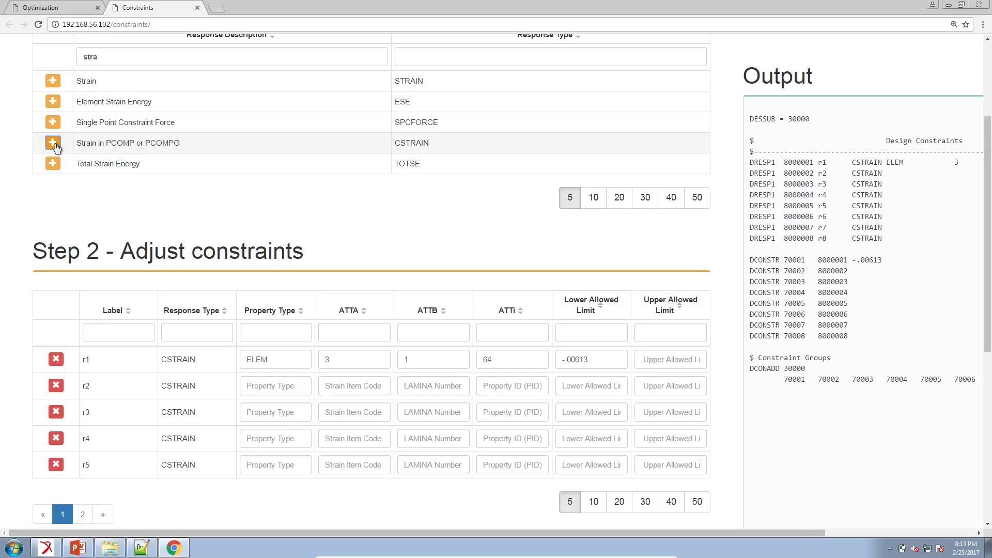
scroll(575, 367, down, 1)
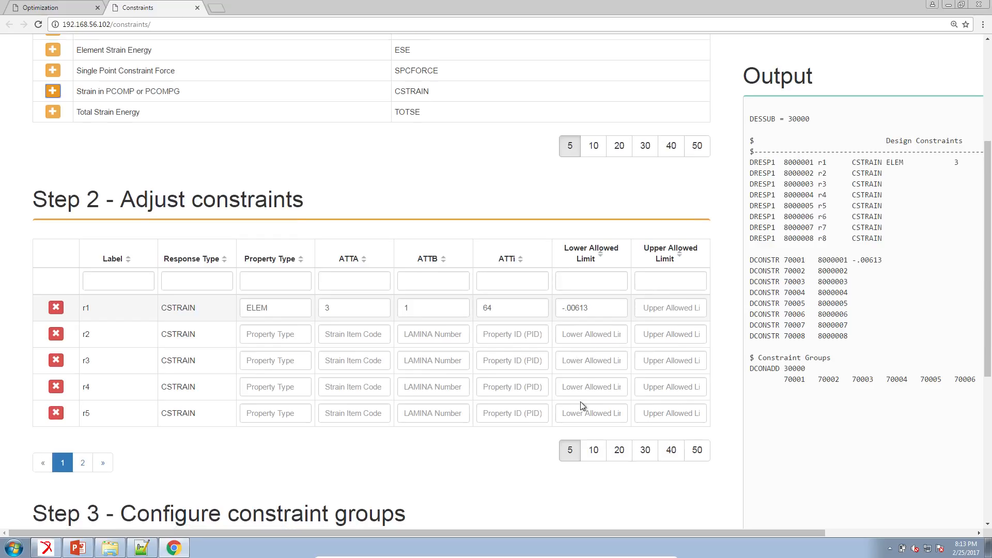
click(593, 455)
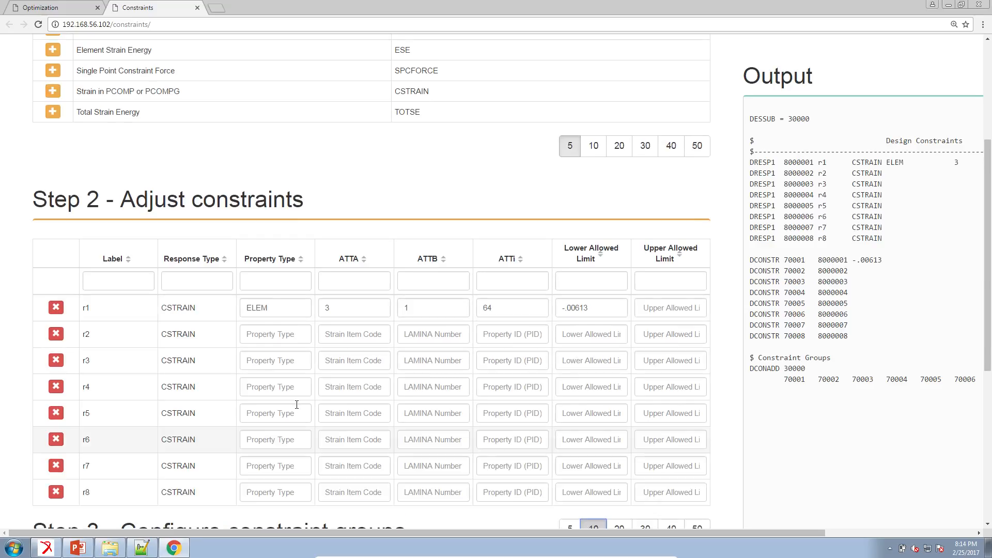
scroll(297, 404, down, 1)
Step: Set the property type of constraints r2 through r8 to ELEM, copying it from r1
click(294, 256)
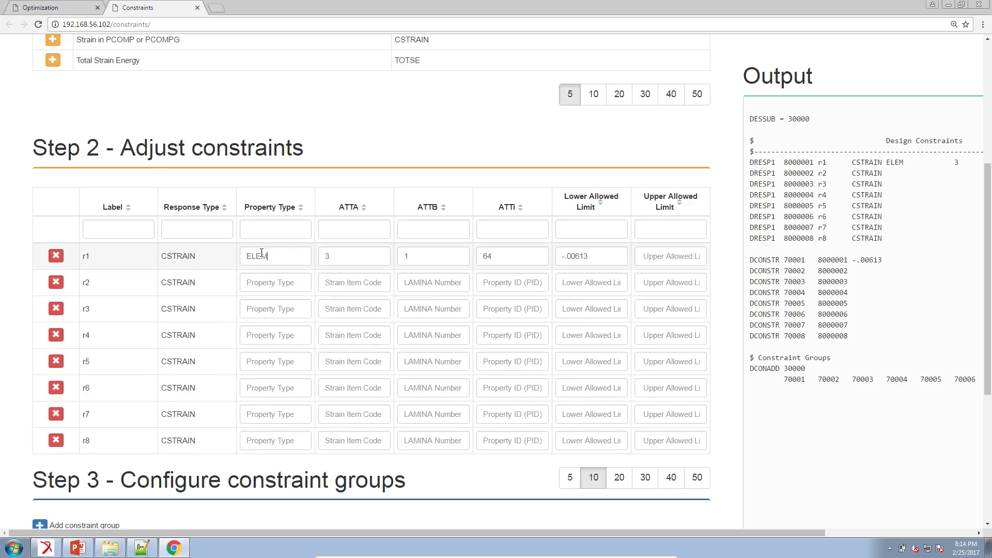
drag(268, 257, 246, 257)
key(ctrl+c)
click(277, 287)
key(ctrl+v)
click(277, 312)
key(ctrl+v)
click(282, 339)
key(ctrl+v)
click(287, 363)
key(ctrl+v)
click(284, 391)
key(ctrl+v)
click(283, 416)
key(ctrl+v)
click(283, 441)
key(ctrl+v)
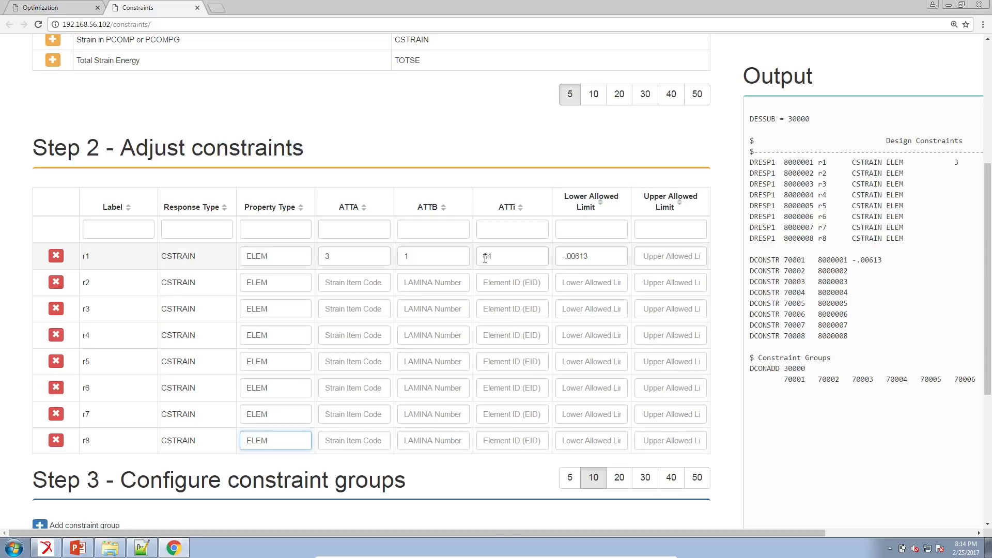
Step: Set ATTi to 64 for constraints r2 through r8, copying it from r1
double_click(509, 257)
key(ctrl+c)
click(509, 281)
key(ctrl+v)
click(509, 309)
key(ctrl+v)
key(ctrl+v)
click(508, 362)
key(ctrl+v)
click(509, 388)
key(ctrl+v)
click(509, 414)
key(ctrl+v)
click(510, 440)
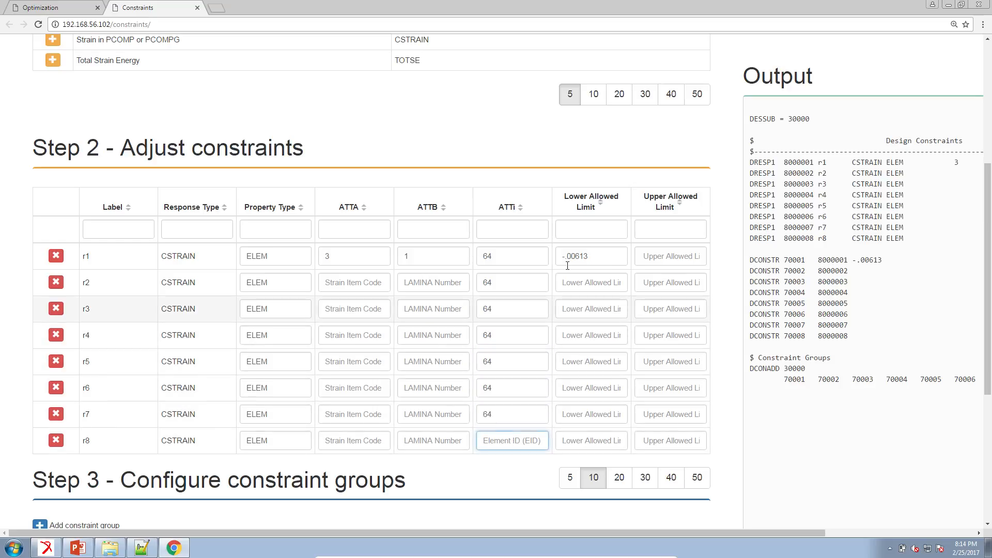
key(ctrl+v)
Step: Copy r1's lower allowed limit -.00613 and paste it into the lower limits of r2 through r8
triple_click(549, 257)
key(ctrl+c)
click(577, 284)
key(ctrl+v)
click(583, 310)
key(ctrl+v)
click(588, 336)
key(ctrl+v)
click(588, 362)
key(ctrl+v)
key(ctrl+v)
click(589, 415)
key(ctrl+v)
click(590, 440)
key(ctrl+v)
Step: Set the ATTA strain item code to 3 for constraints r2 through r8
click(346, 283)
text(3)
click(353, 310)
text(3)
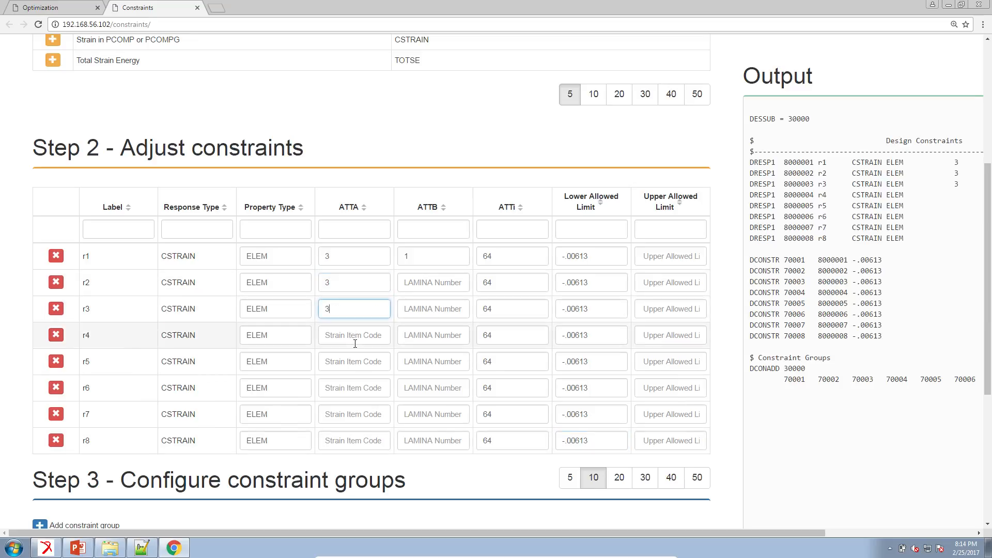
click(359, 361)
text(3)
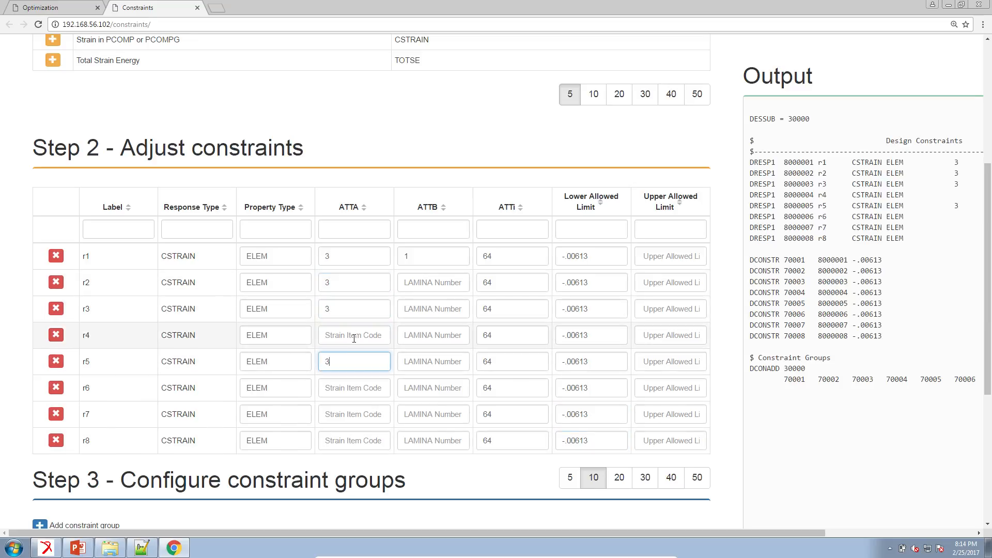
text(3)
click(358, 388)
text(3)
click(356, 417)
text(3)
click(357, 448)
text(3)
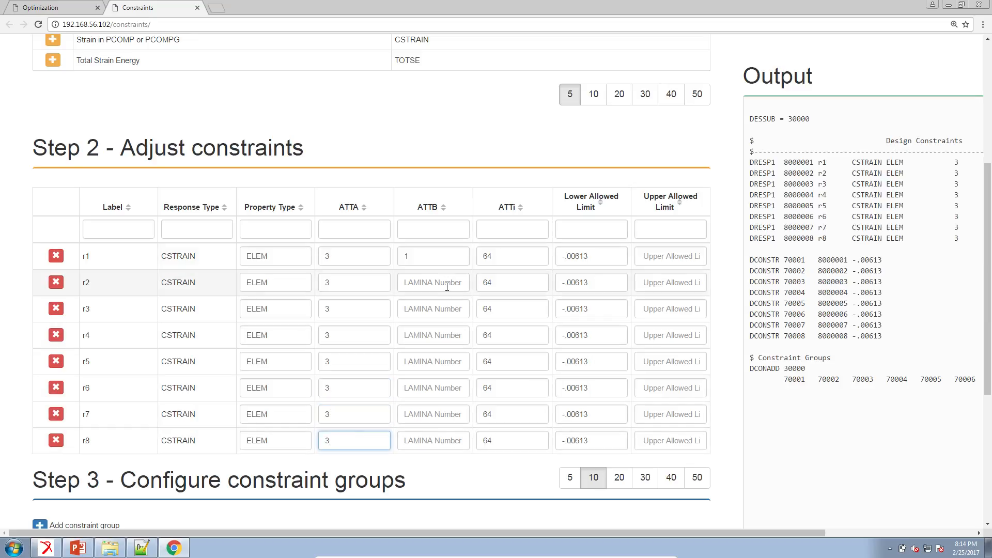
Step: Set ATTB lamina numbers 2 through 8 for constraints r2 through r8 respectively
click(444, 282)
text(2)
click(426, 310)
text(3)
text(4)
text(5)
click(428, 389)
text(6)
text(7)
text(8)
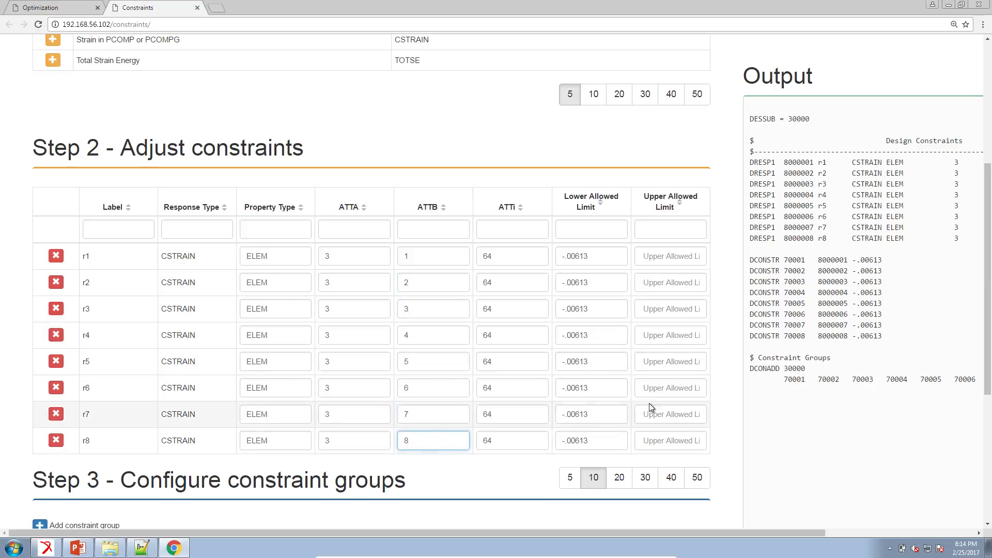
Step: Copy the generated design constraint bulk data from the Output and paste it into design_model.dat
drag(789, 531, 592, 140)
right_click(603, 144)
click(622, 150)
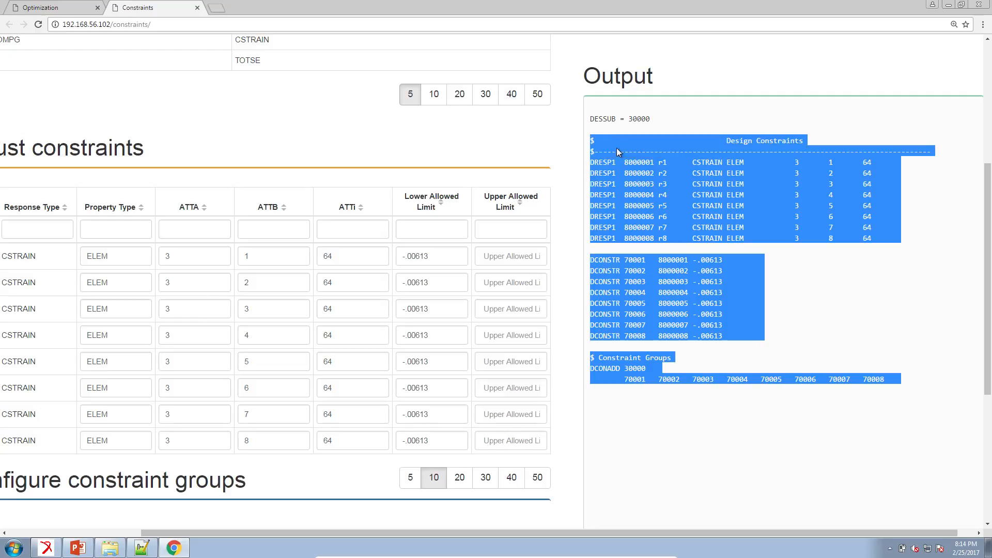
click(141, 548)
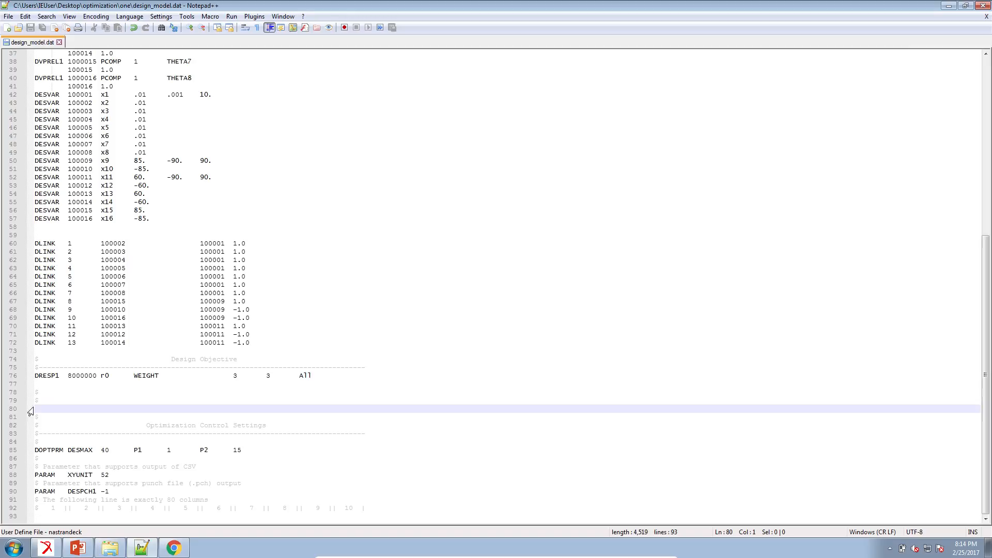
key(ctrl+v)
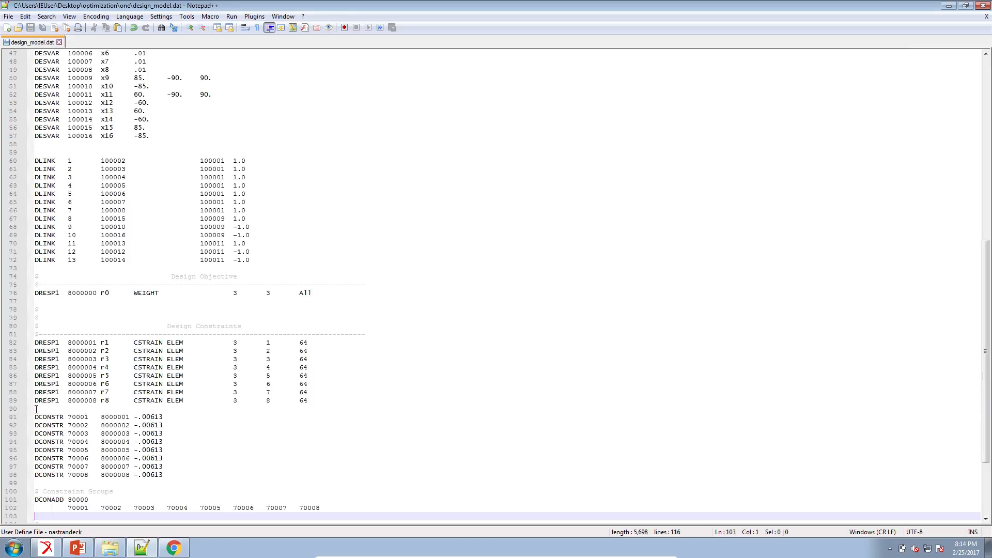
Step: Launch MSC Nastran 2014.0 and run d200c01.bdf from the optimization folder
click(110, 548)
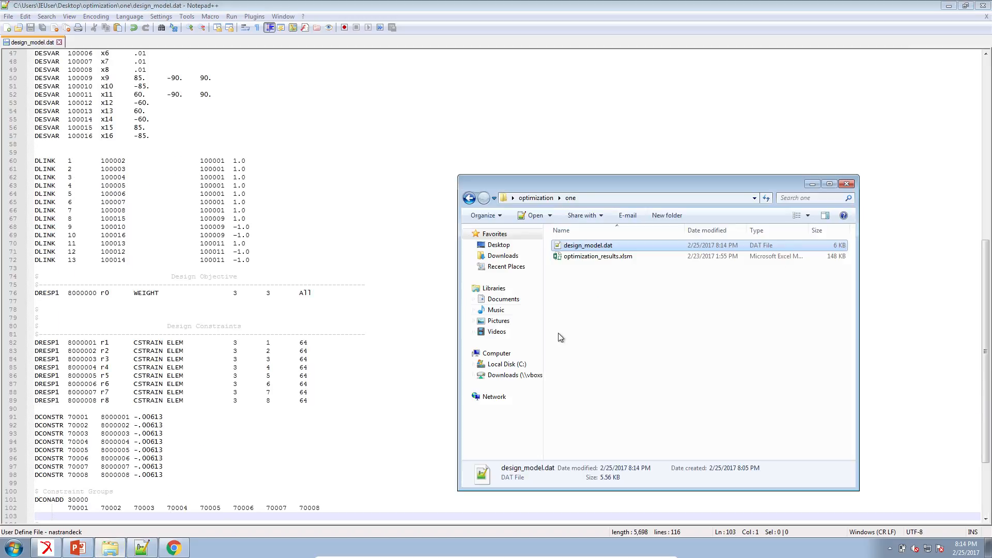
click(541, 197)
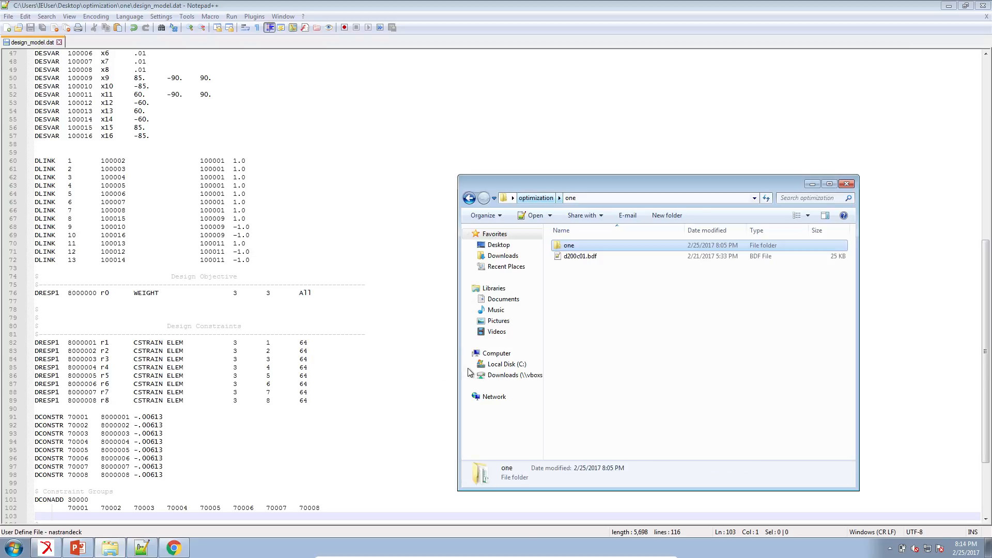
click(19, 544)
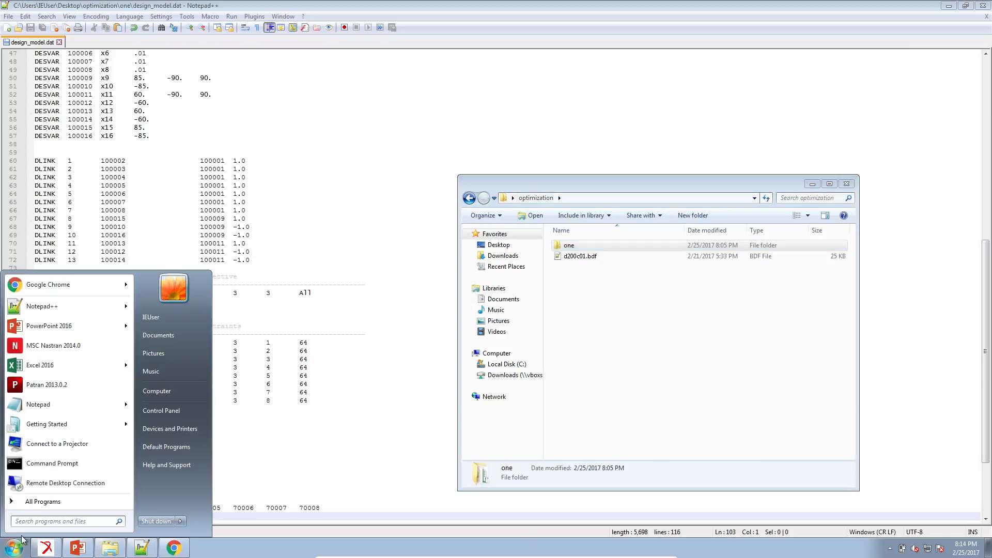
text(nast)
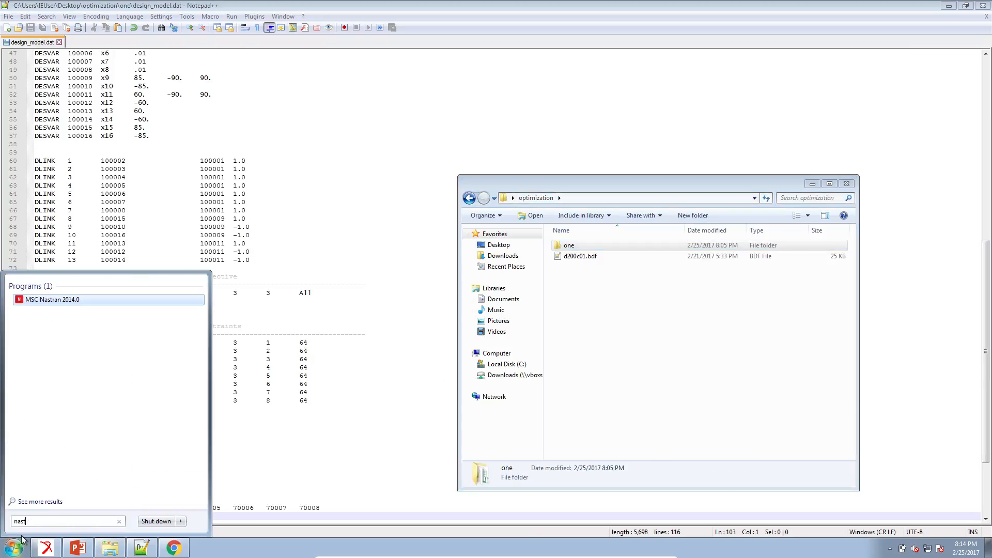
key(Return)
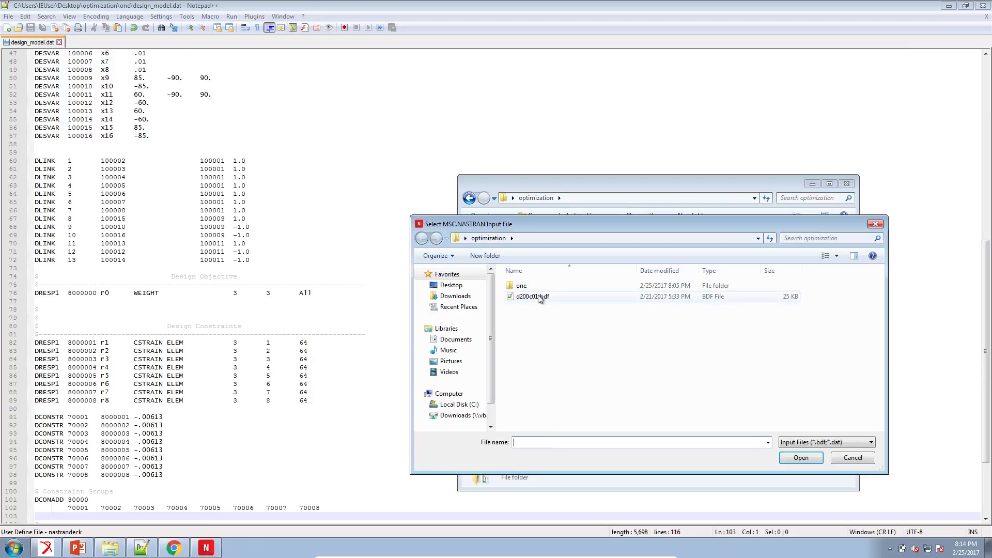
double_click(537, 293)
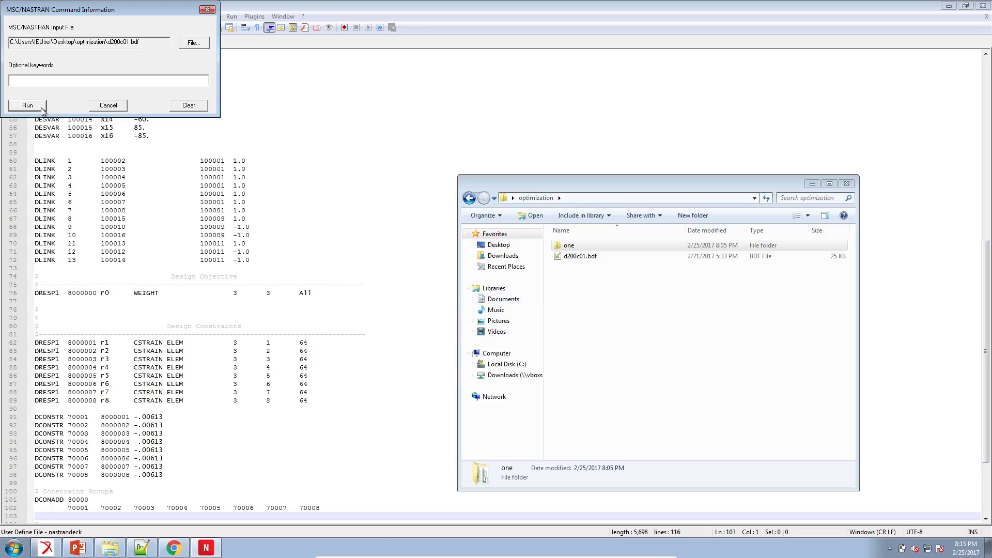
click(28, 104)
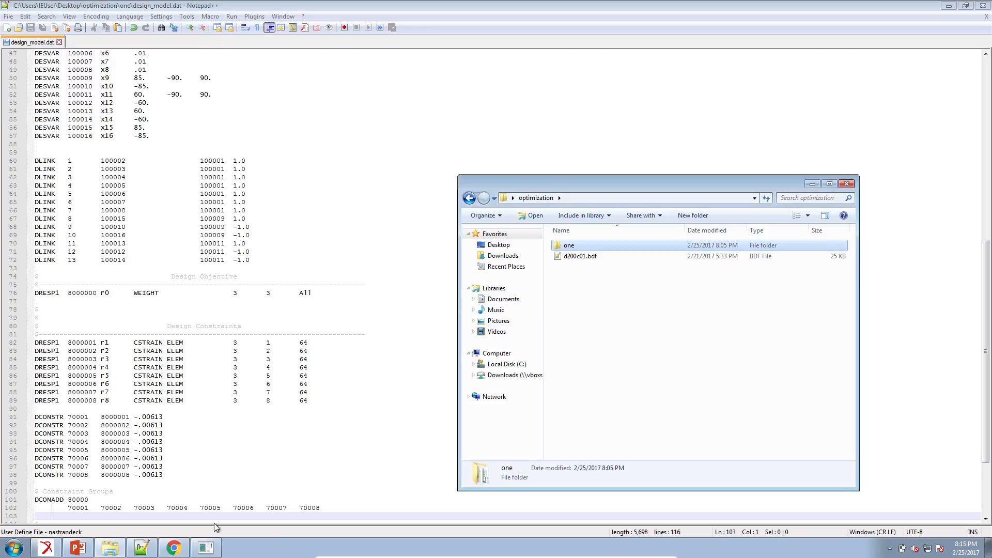
Step: Switch to the PowerPoint presentation and start the slide show from the current slide
click(77, 548)
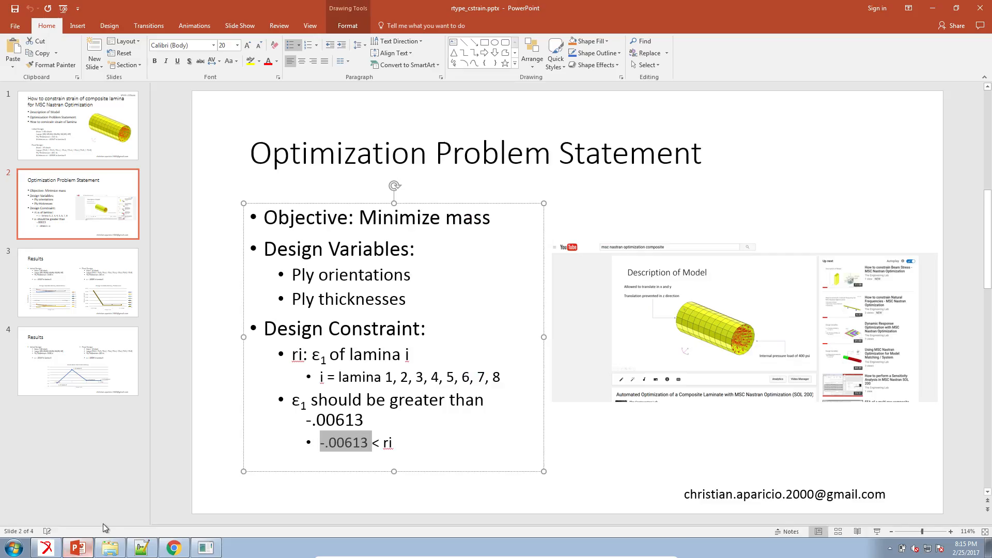
click(207, 414)
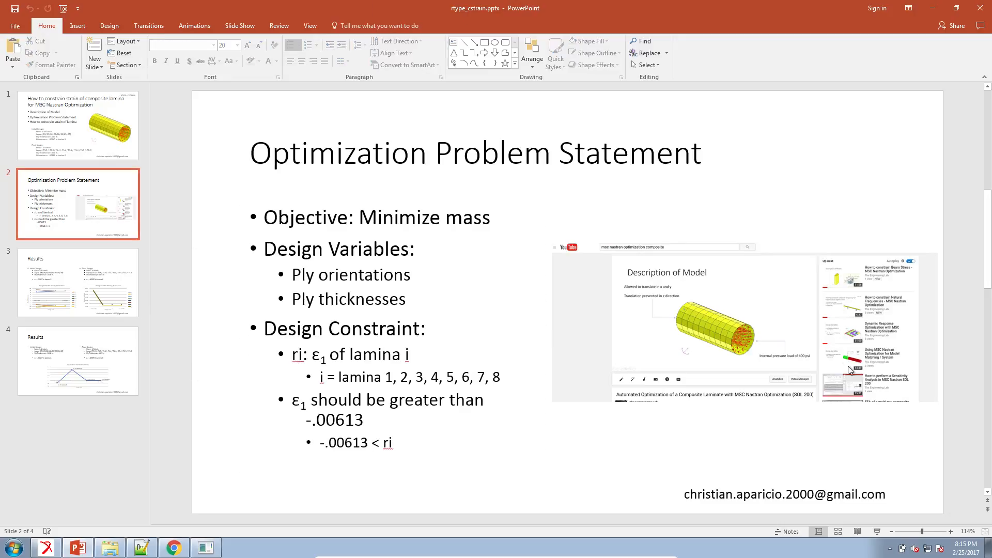
click(877, 532)
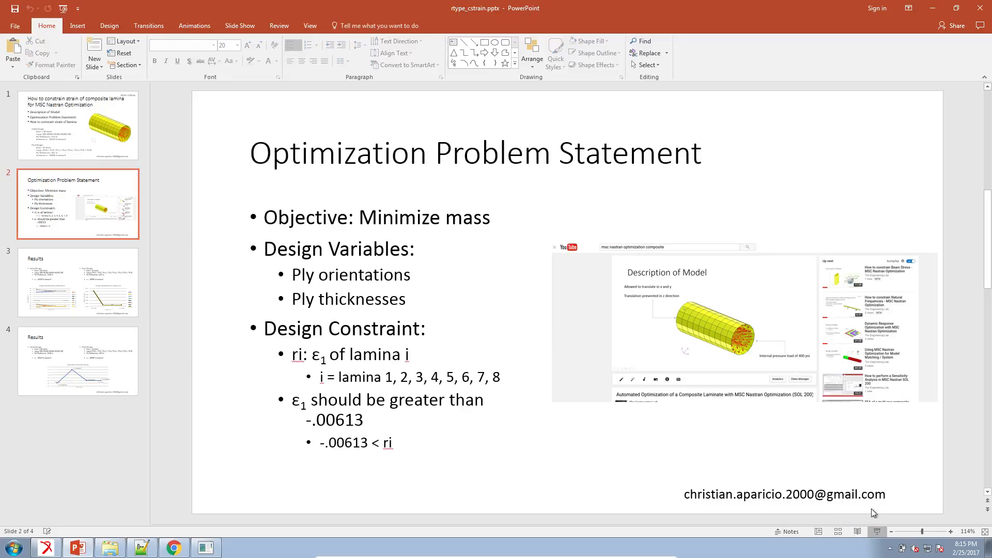
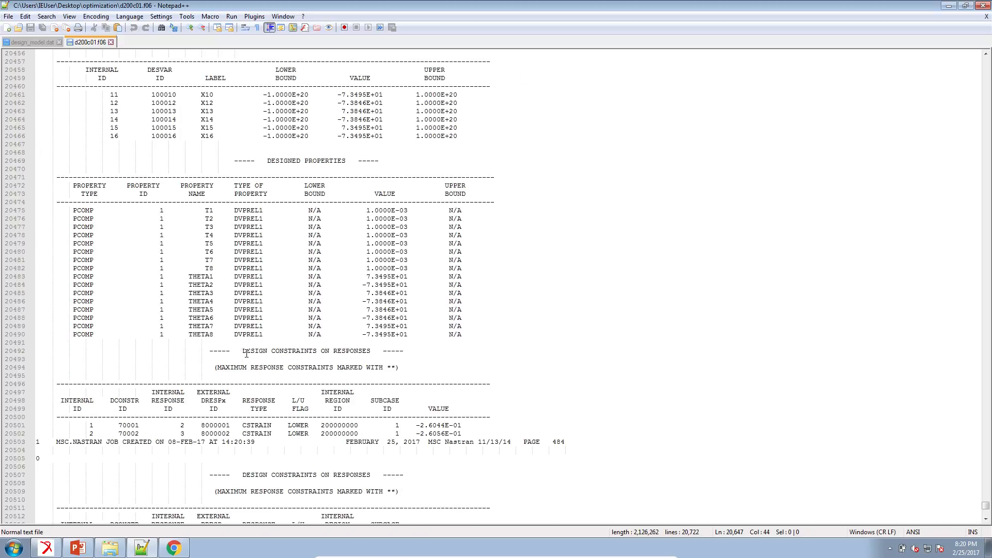
Step: Examine the design constraints on responses table near the end of the d200c01.f06 output
drag(246, 350, 389, 365)
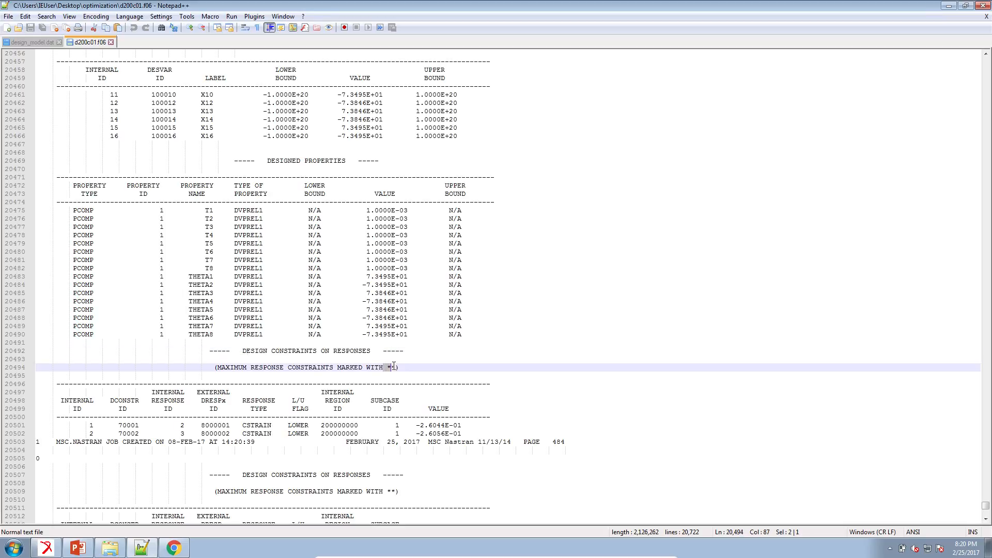
scroll(393, 367, down, 7)
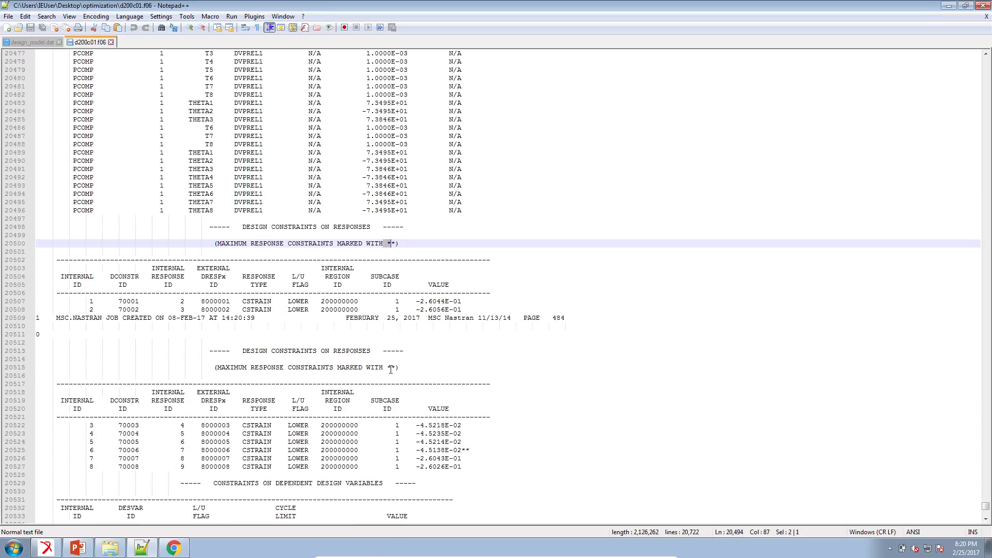
click(399, 212)
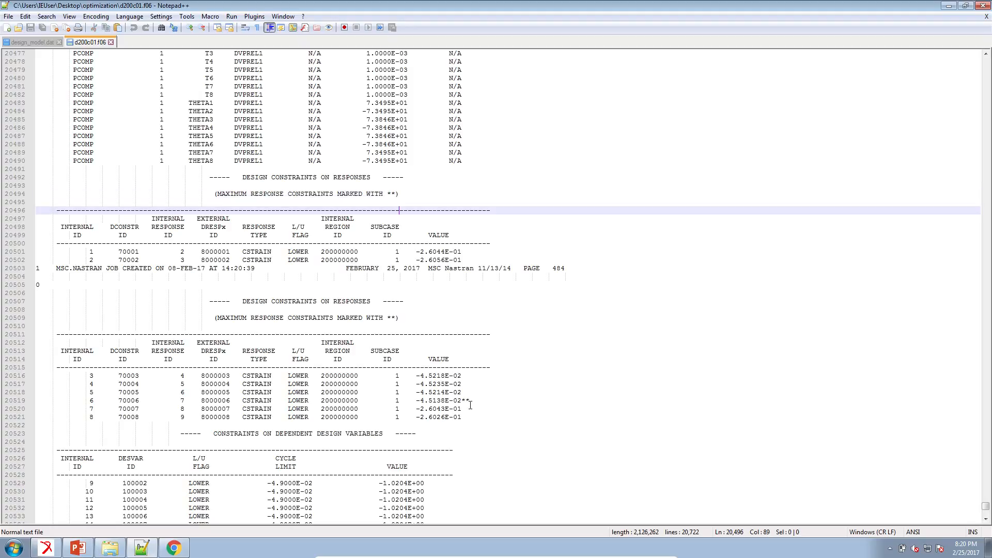
drag(470, 417, 34, 214)
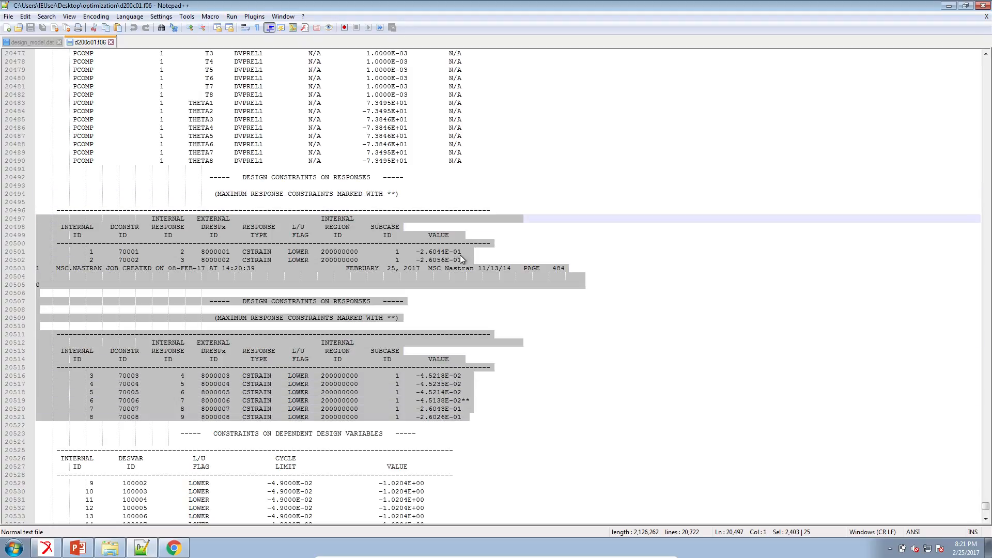
click(432, 252)
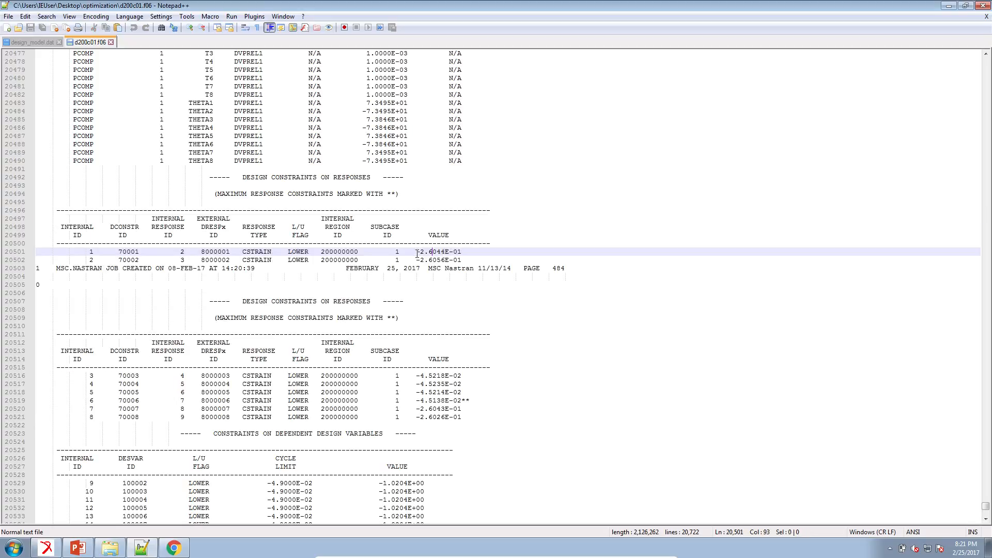
alt+shift+drag(425, 270, 461, 416)
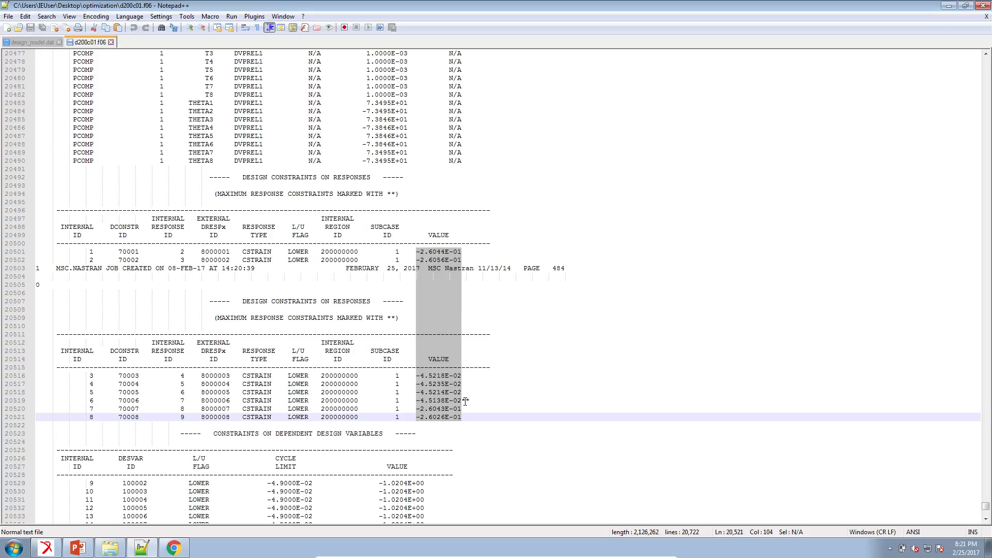
click(464, 400)
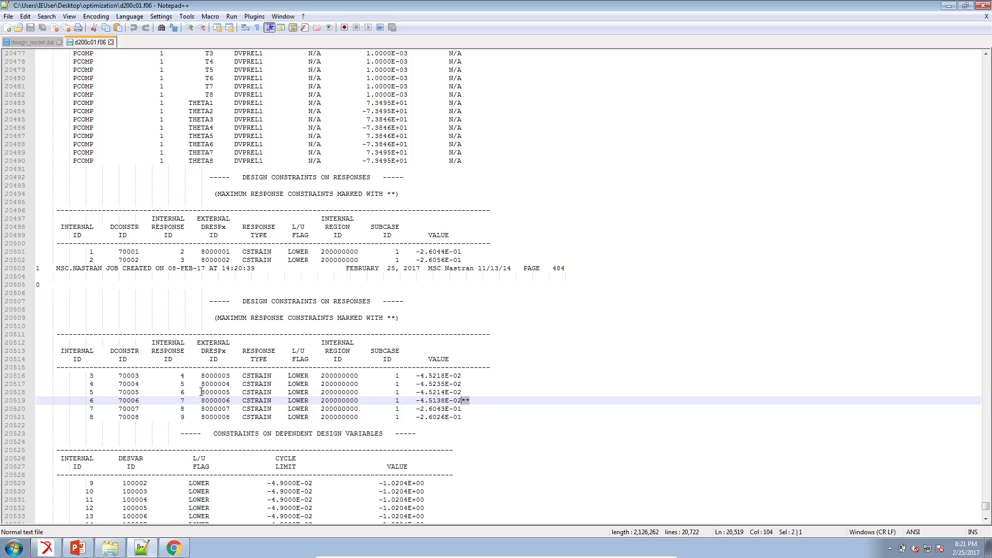
click(184, 402)
drag(183, 401, 180, 401)
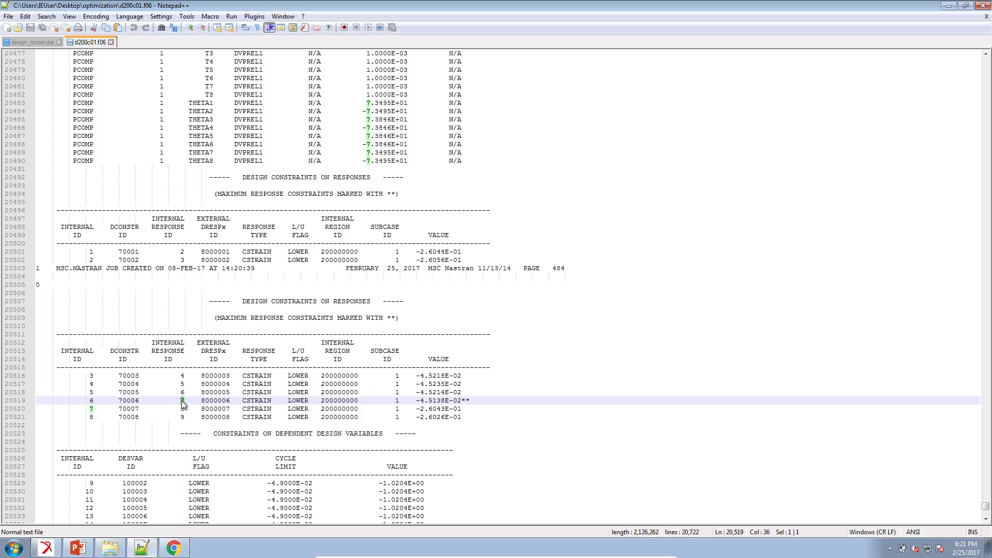
Step: Inspect the composite lamina strain responses table of the final analysis, highlighting the lamina 6 row
scroll(182, 404, down, 13)
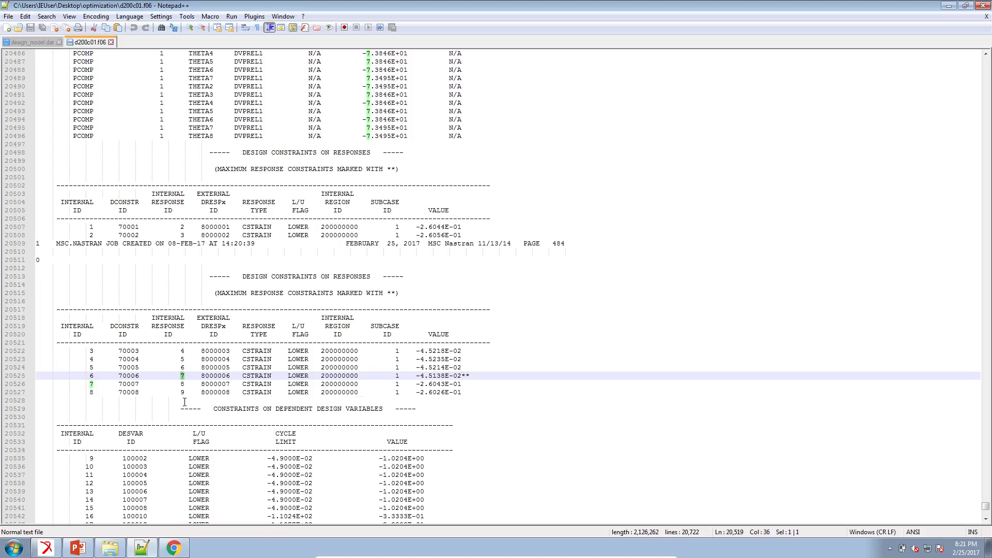
scroll(187, 401, down, 2)
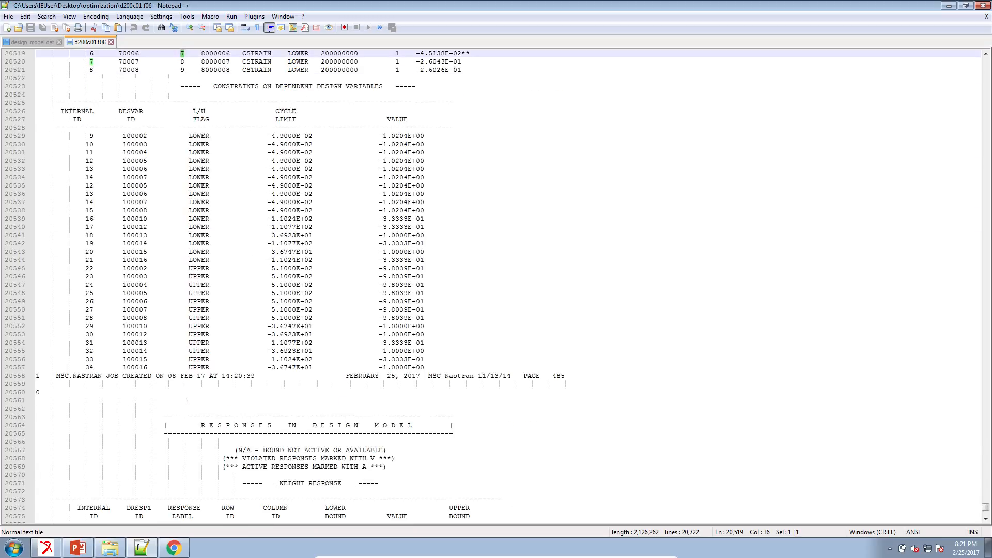
scroll(401, 387, down, 4)
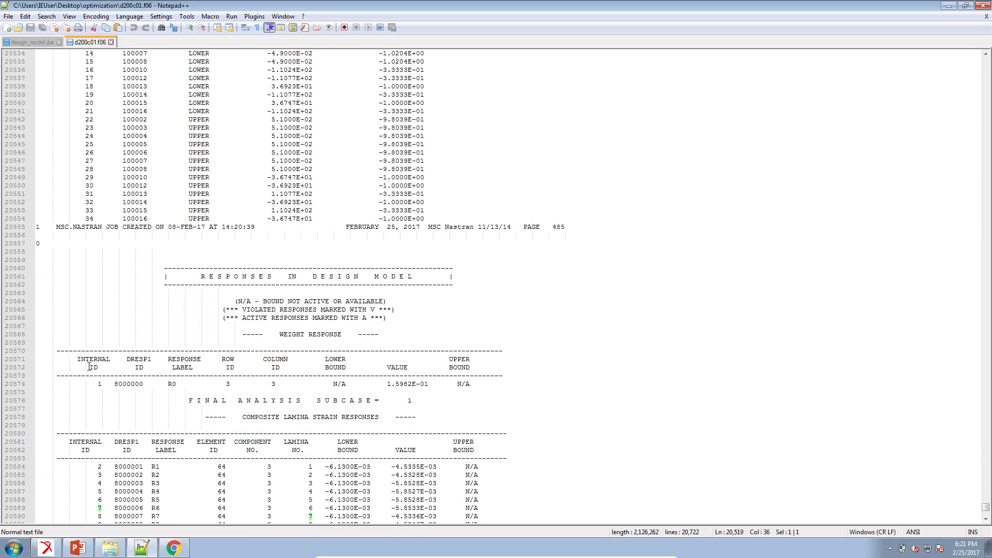
scroll(99, 373, down, 3)
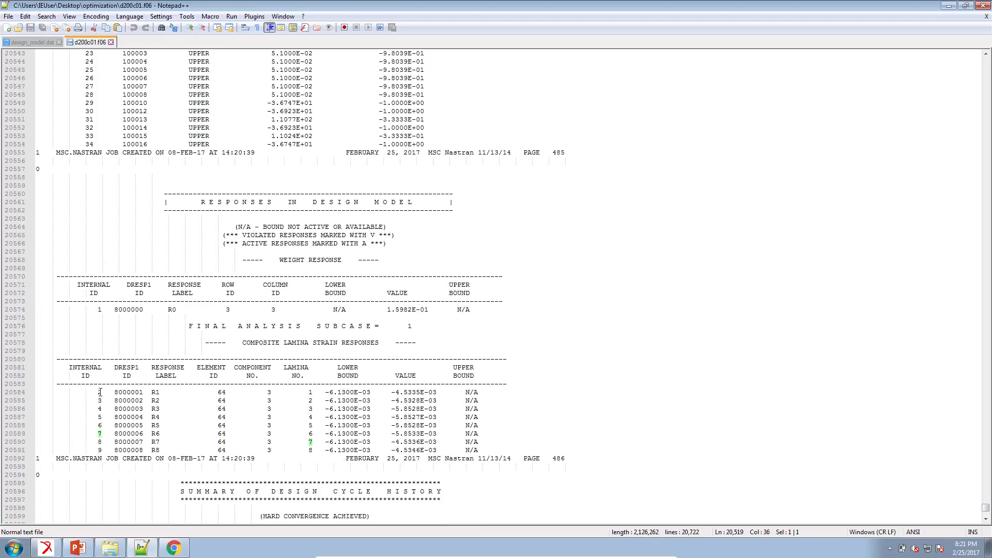
click(76, 285)
alt+drag(76, 285, 106, 450)
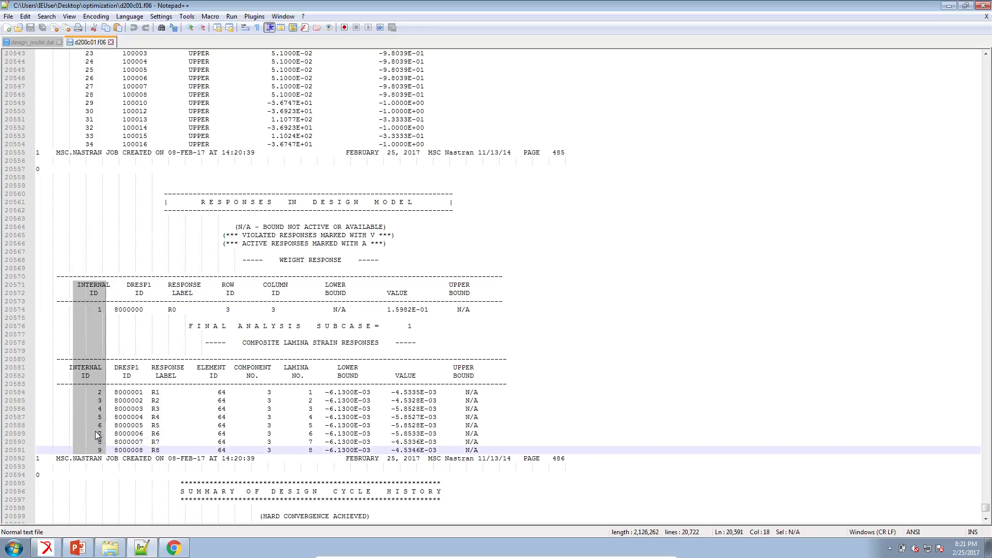
click(98, 432)
drag(98, 433, 483, 434)
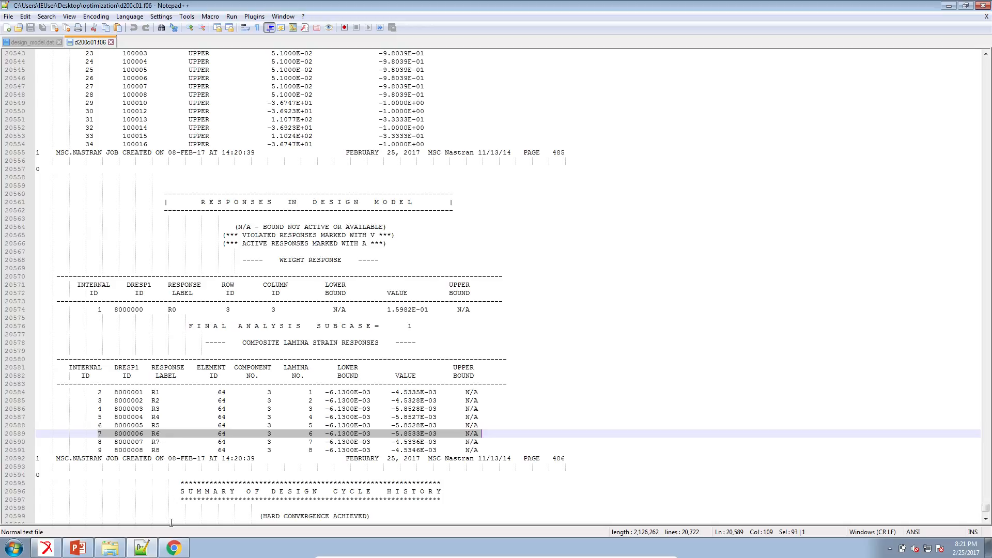
Step: Compare the web app's constraint table and the results slide with the lamina numbers and strain values in the f06 output
click(174, 547)
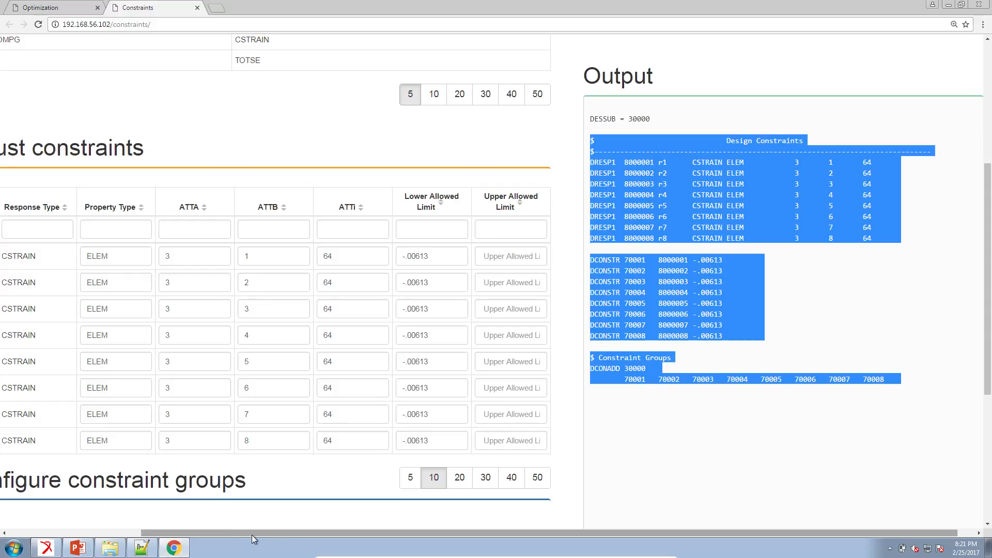
scroll(51, 524, left, 3)
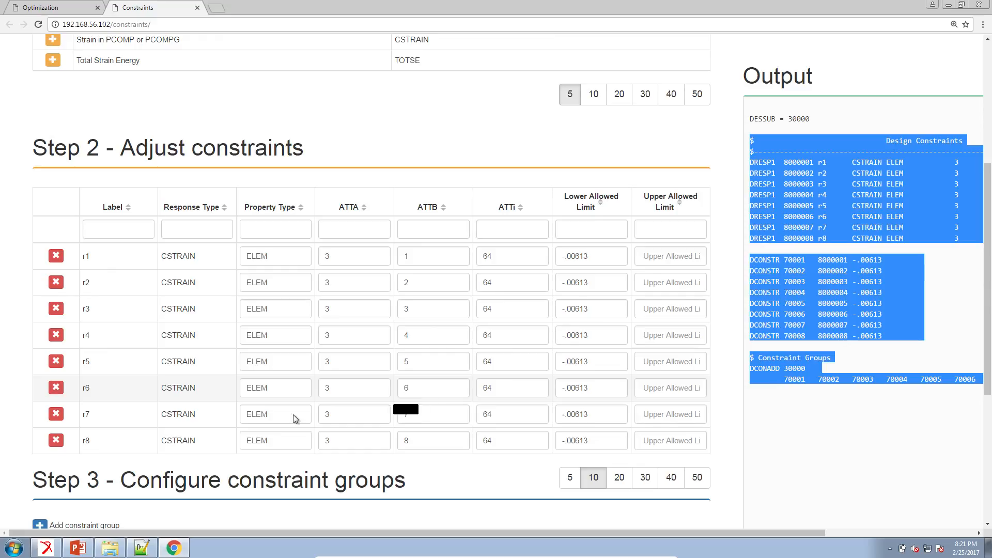
click(142, 546)
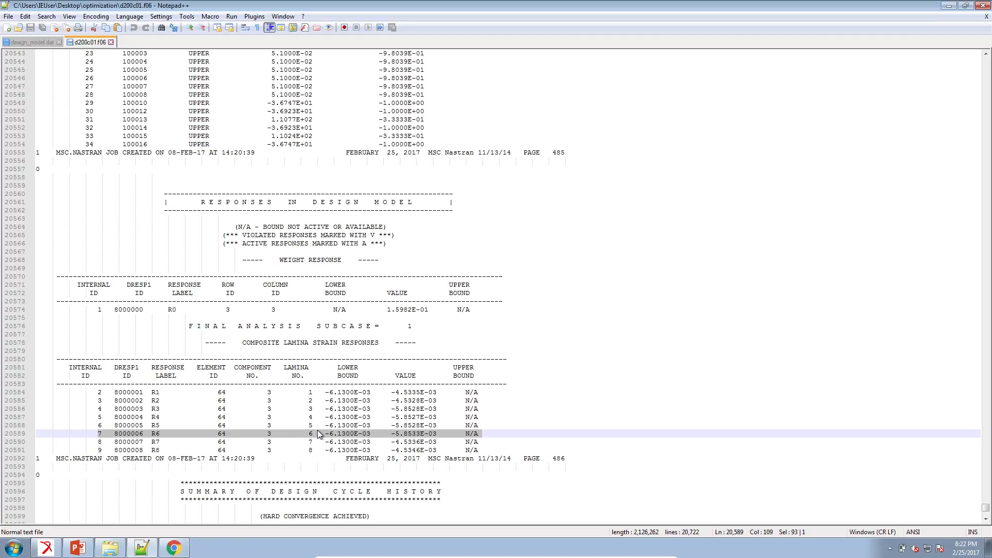
click(321, 434)
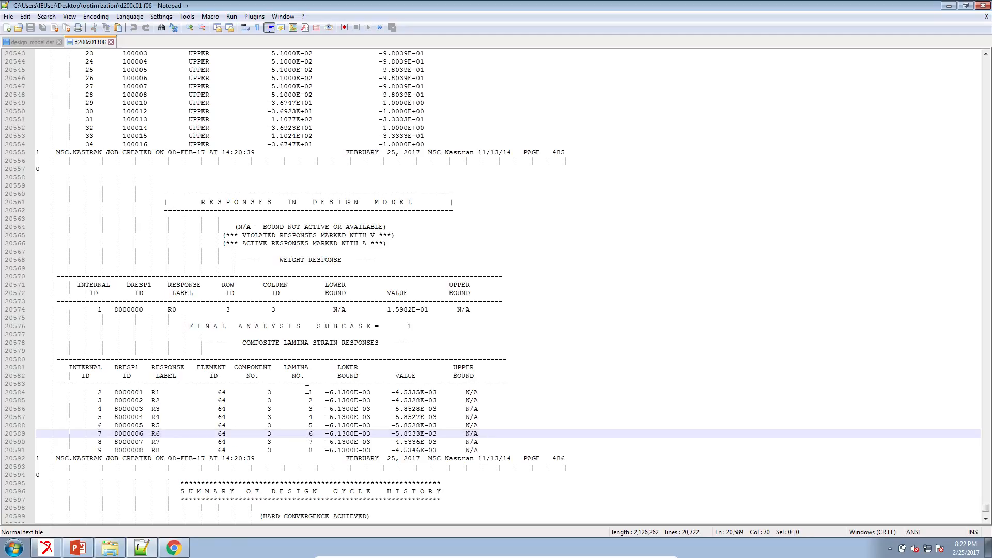
click(287, 367)
alt+drag(287, 368, 312, 450)
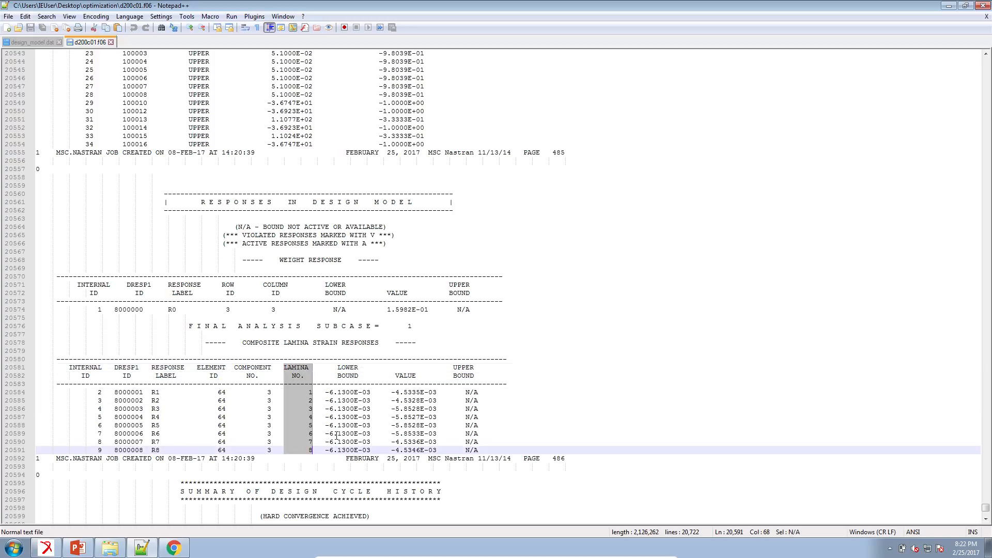
click(393, 434)
shift+click(446, 435)
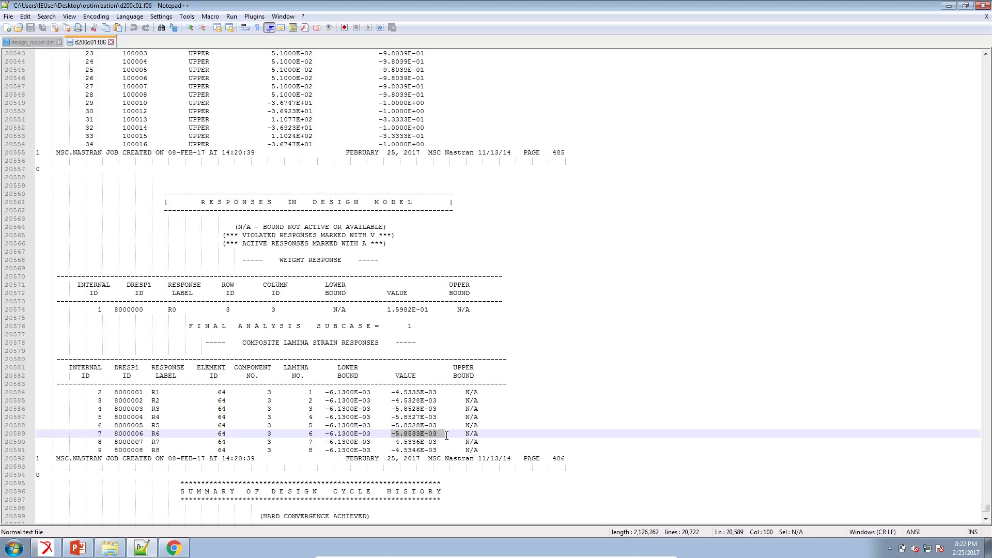
shift+click(439, 436)
click(90, 549)
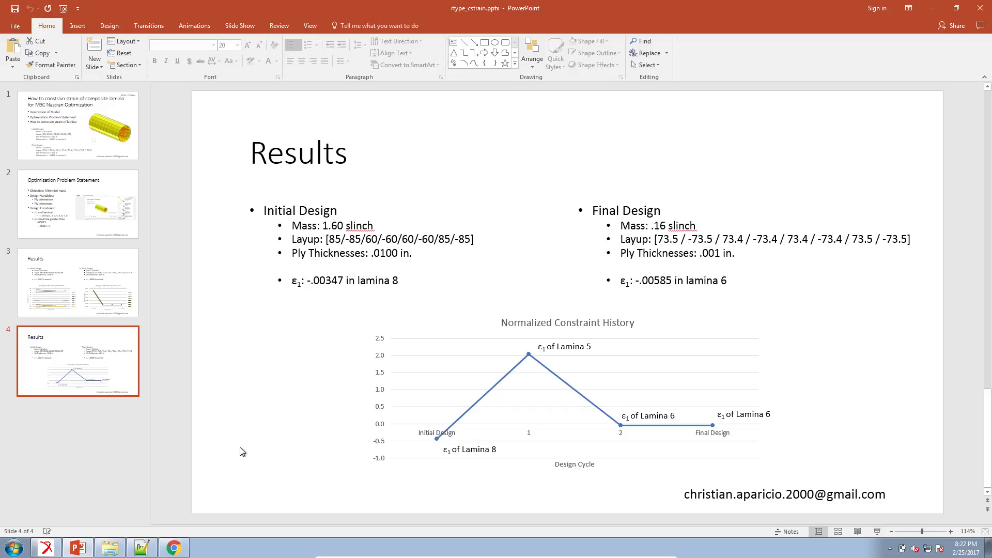
Step: Attach the d200c01.op2 results file from the optimization folder to the Patran model
click(52, 550)
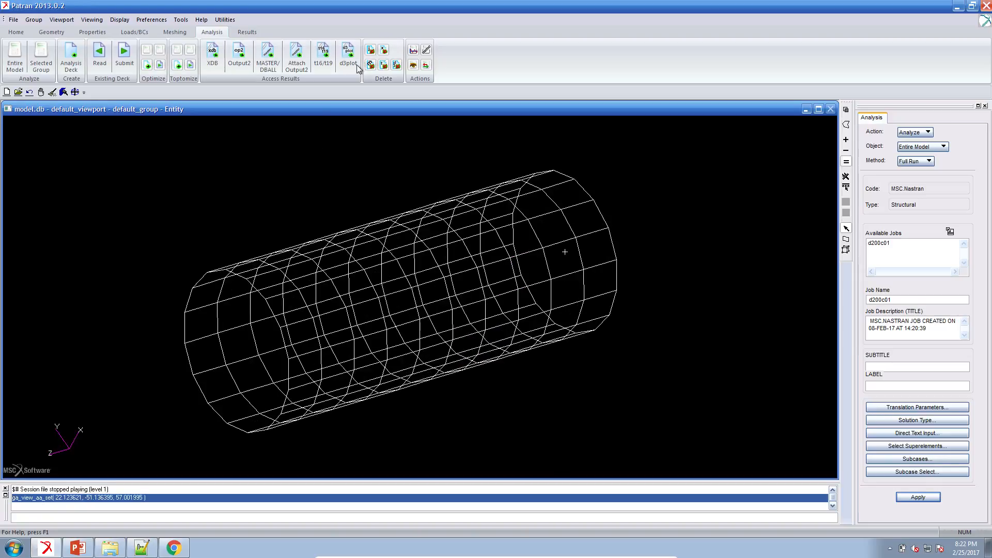
click(297, 56)
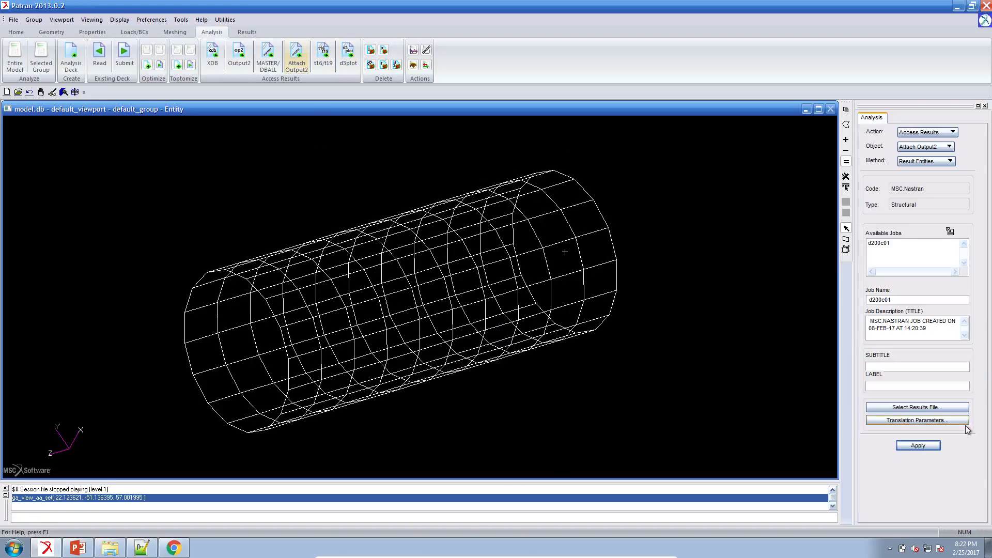
click(956, 409)
double_click(662, 105)
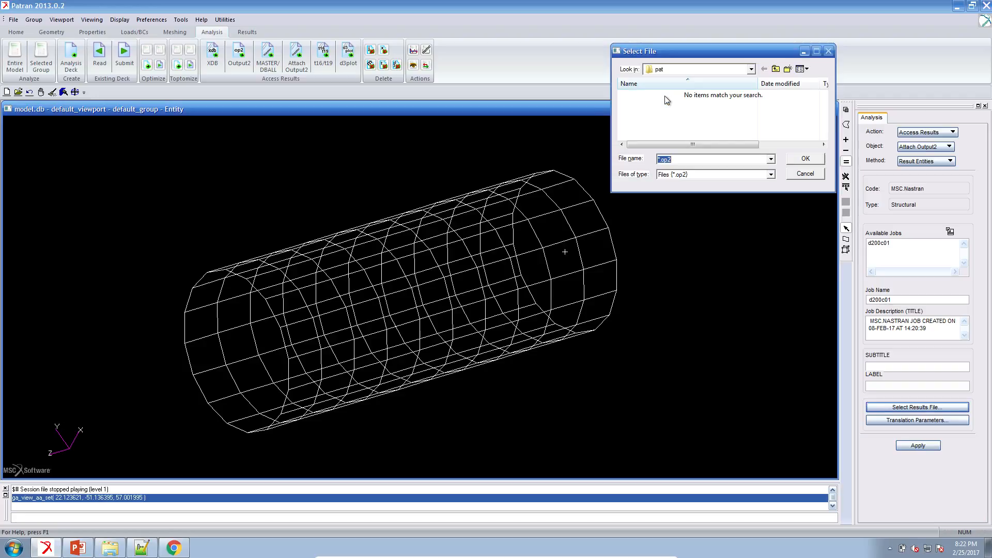
click(708, 71)
click(677, 221)
click(666, 105)
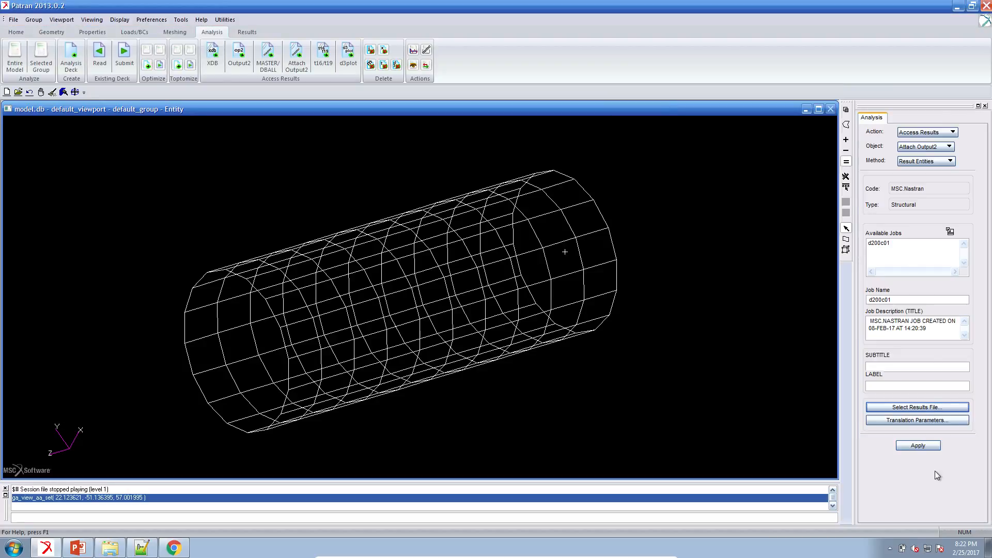
click(925, 445)
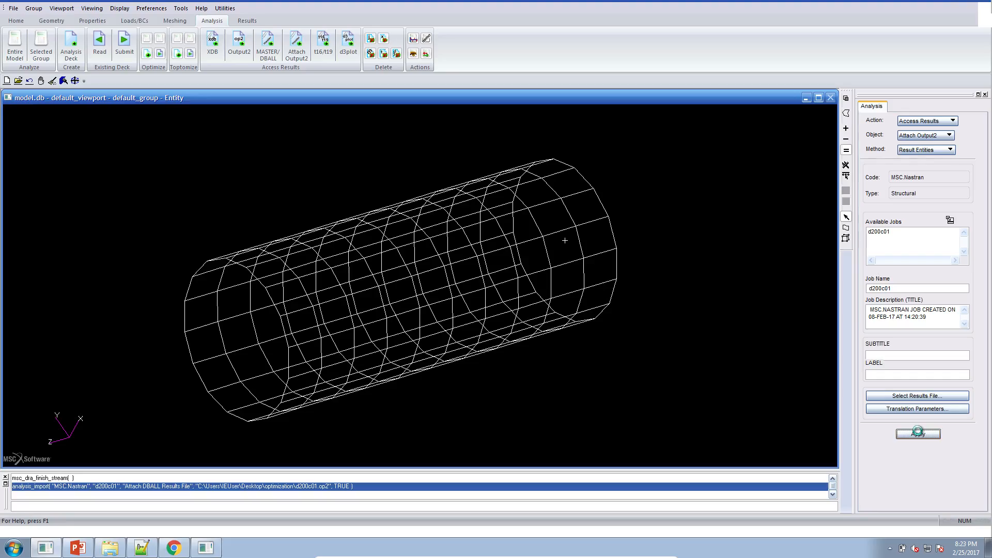
Step: Re-check the lamina 6 strain value in the f06 output against the web app's constraints
click(140, 549)
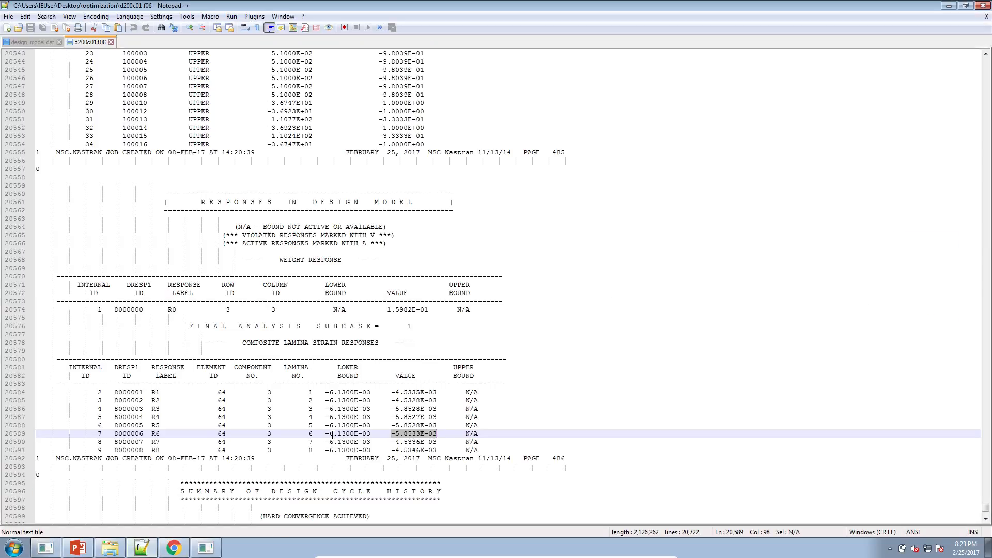
click(394, 436)
drag(412, 435, 437, 436)
click(182, 548)
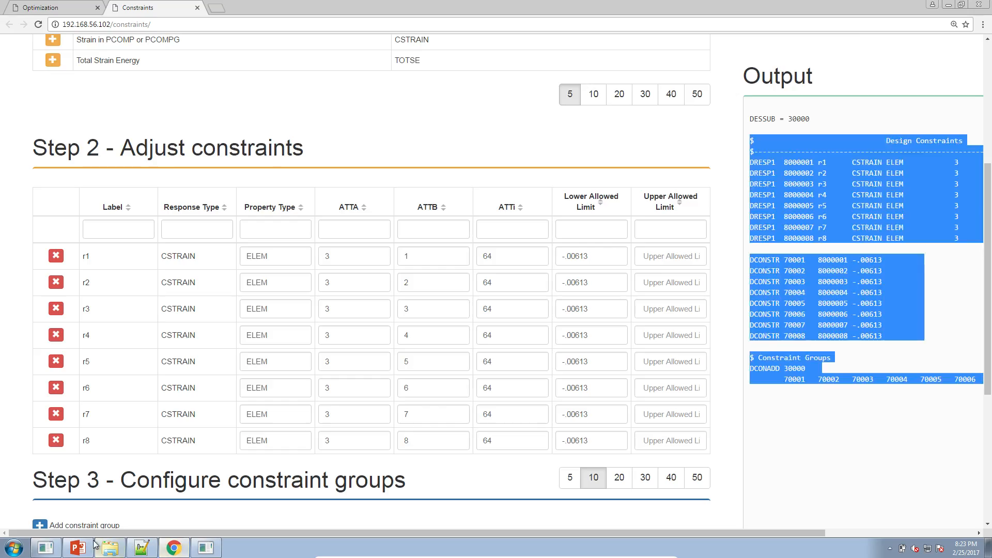
click(45, 548)
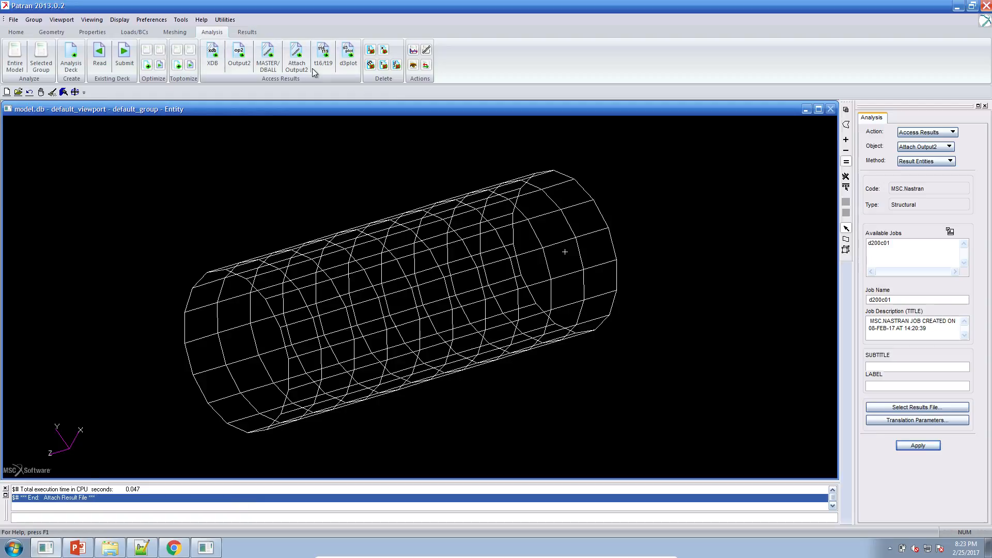
Step: Start a tensor marker result plot of the Strain Tensor, turning off the XY, YZ, ZZ and ZX components
click(248, 34)
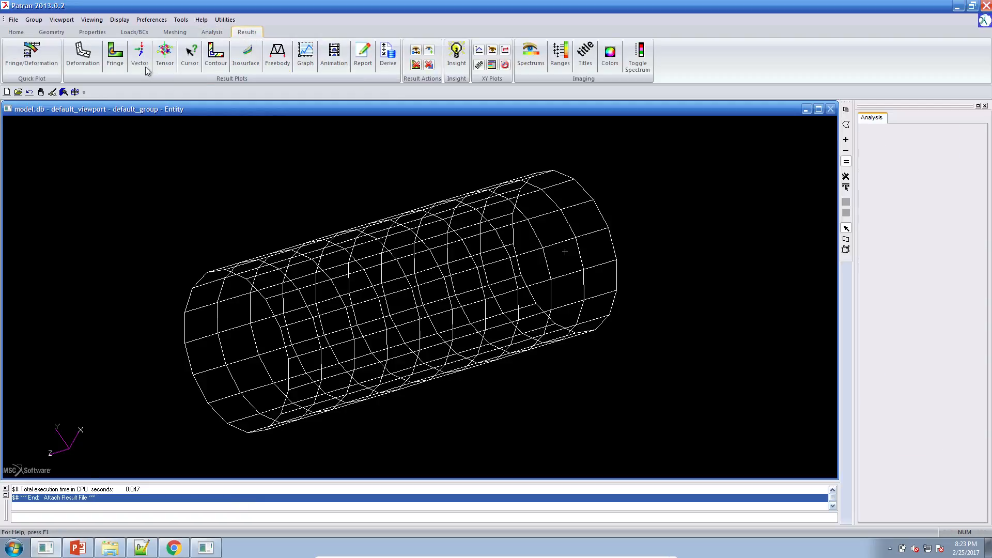
click(167, 62)
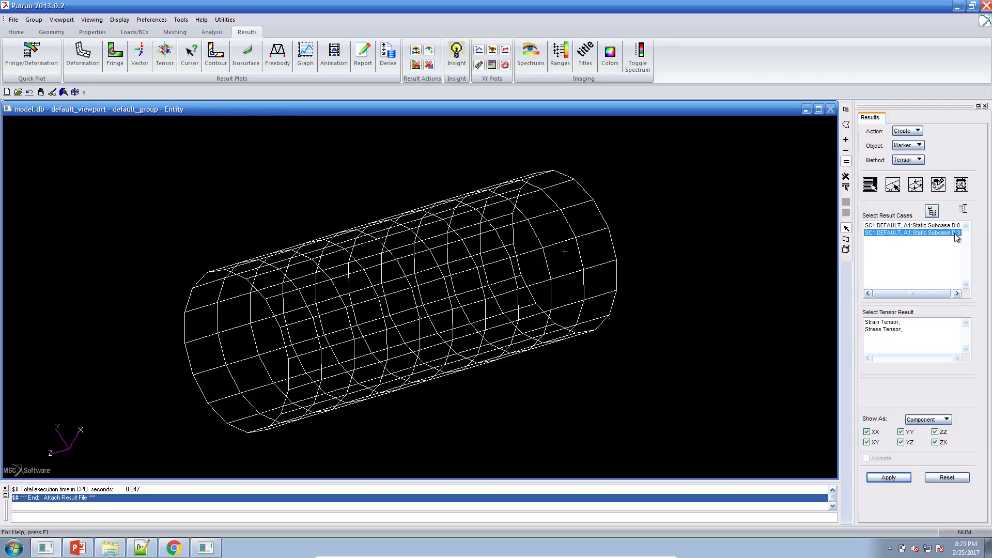
click(885, 322)
click(867, 442)
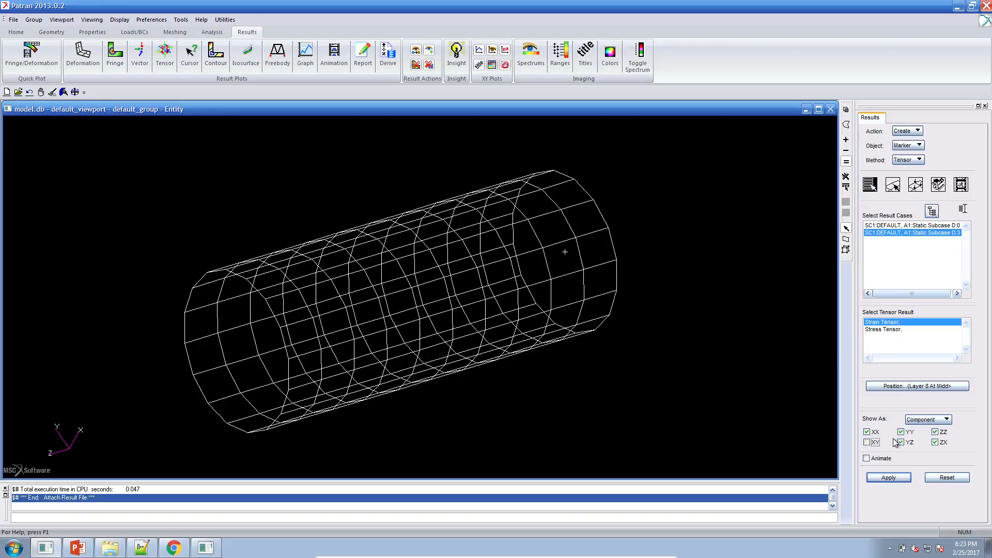
click(903, 443)
click(937, 433)
click(936, 443)
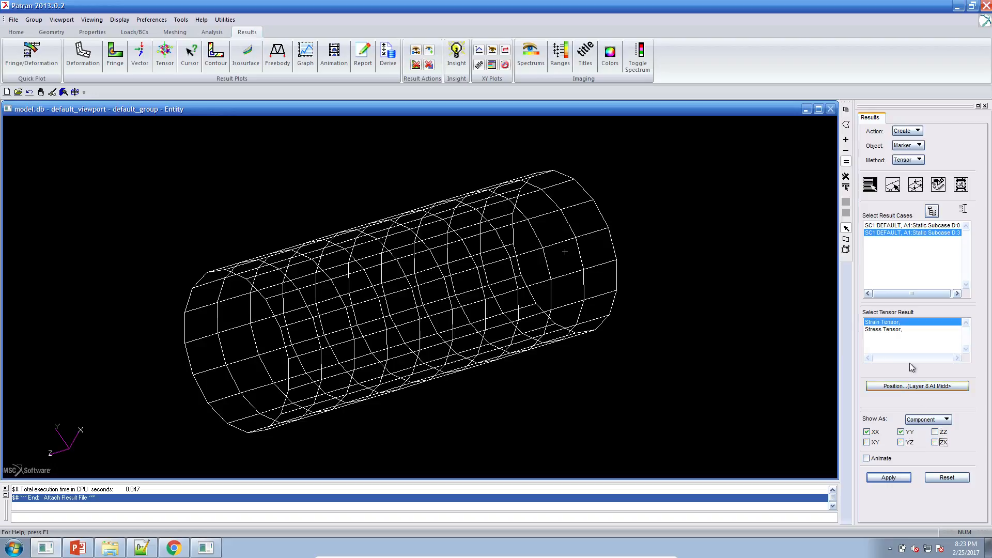
Step: Restrict the tensor marker plot's target entities to a selected element and create the plot
click(895, 187)
click(908, 219)
click(902, 242)
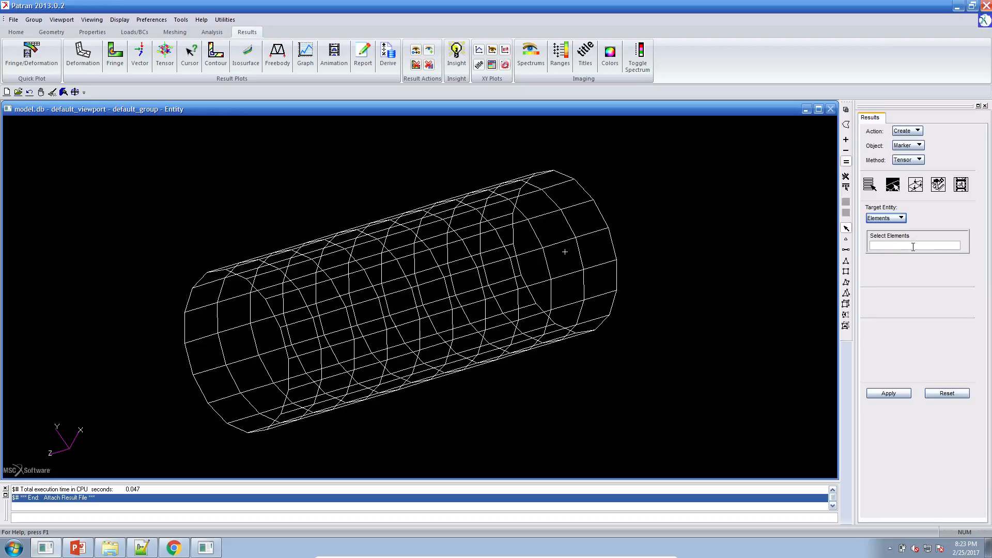
text(Elm 64)
click(877, 188)
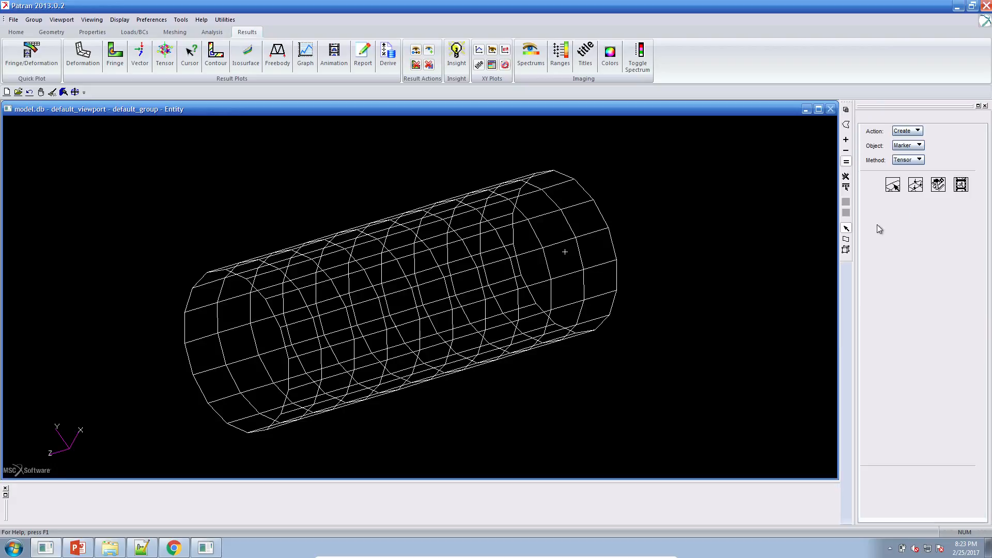
click(889, 477)
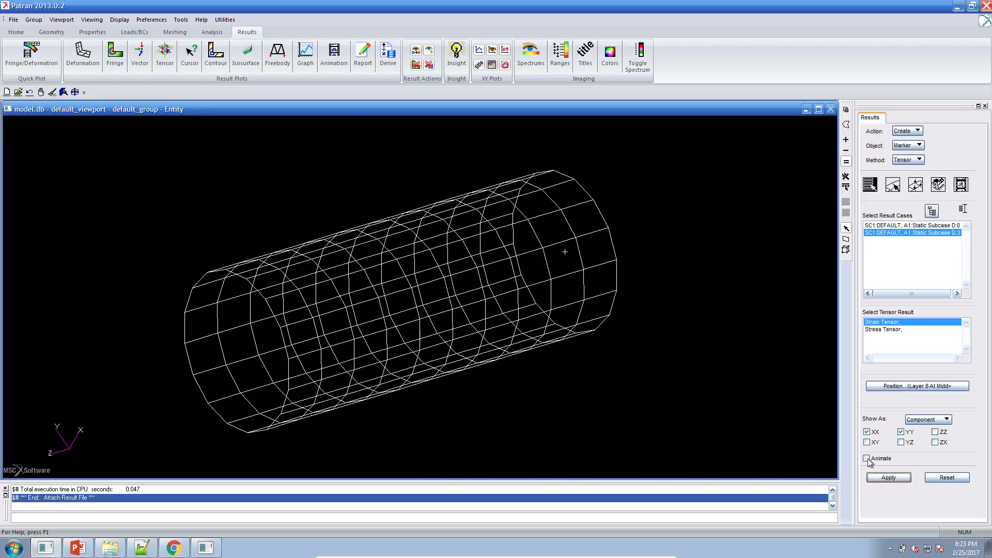
Step: Zoom into the plotted element and re-plot the strain tensor at Layer 6 At Middle
middle_drag(458, 370, 468, 389)
scroll(492, 347, up, 5)
mouse_move(492, 346)
middle_down()
mouse_move(405, 395)
mouse_move(398, 382)
middle_up()
click(916, 388)
click(907, 182)
click(918, 411)
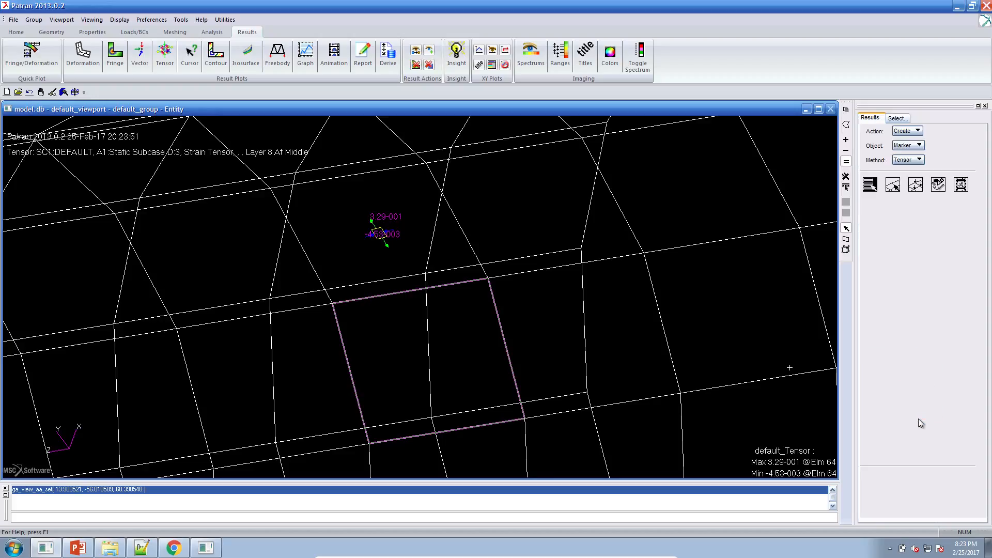
click(898, 479)
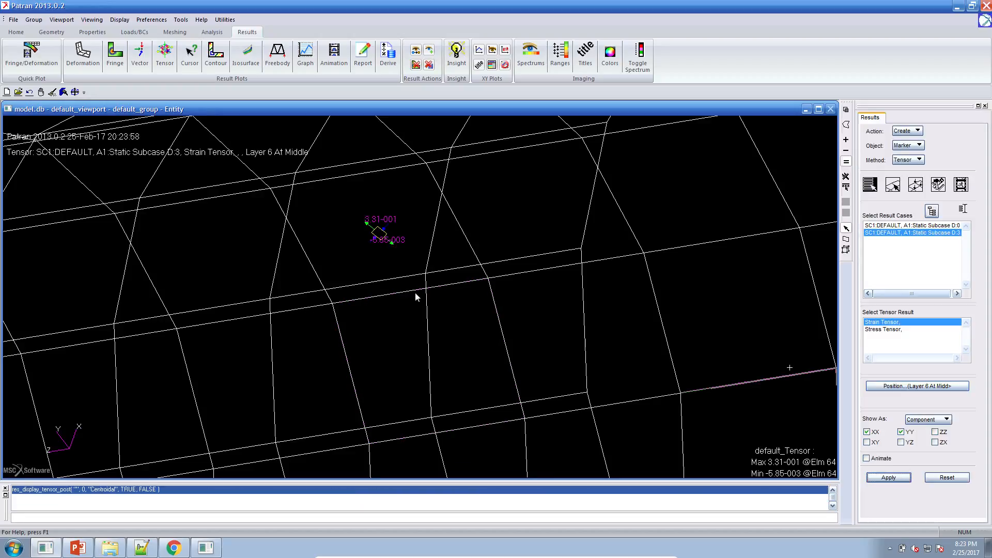
Step: Set the tensor display's vector scale factor to 0.2 and the tensor box scale factor to 0.4, applying each
middle_drag(364, 299, 416, 307)
scroll(375, 282, up, 5)
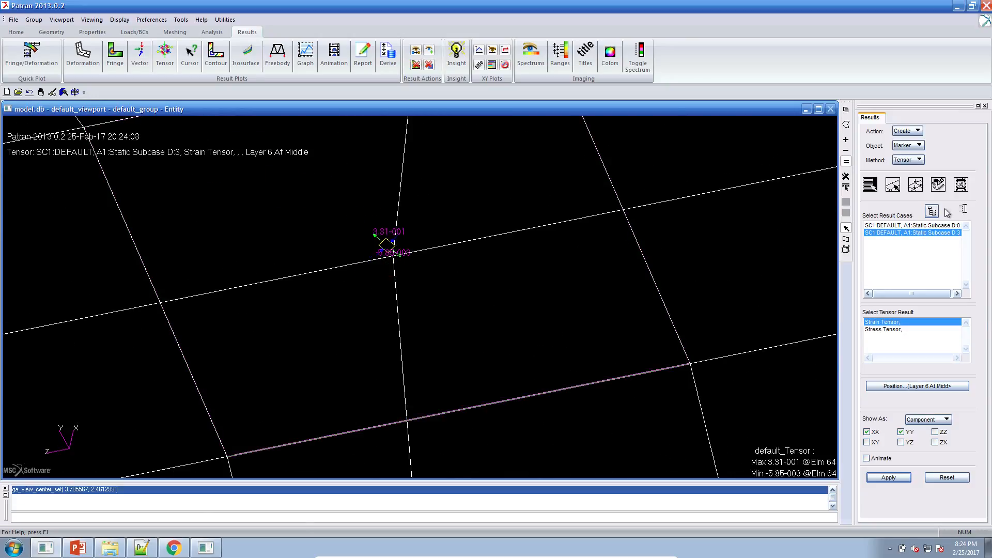
click(917, 187)
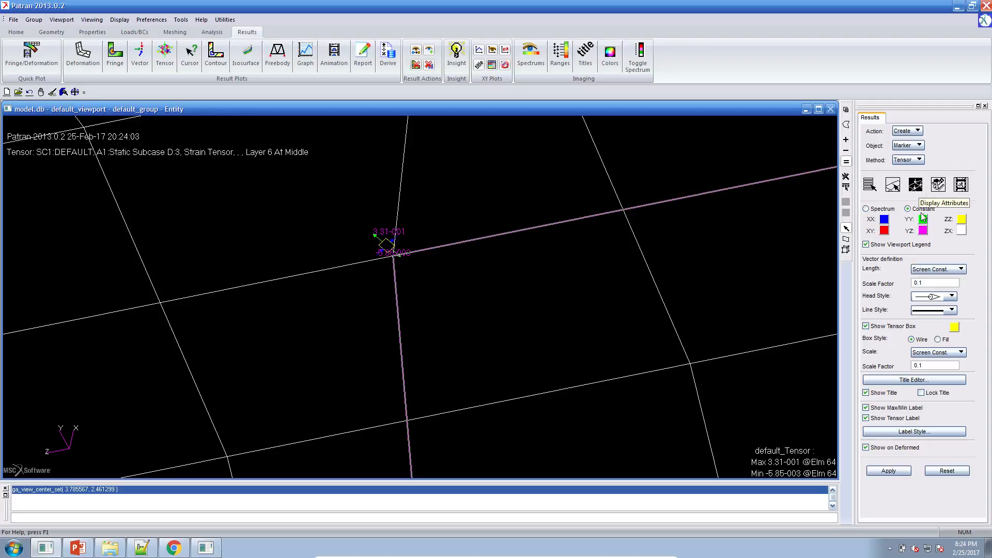
click(927, 284)
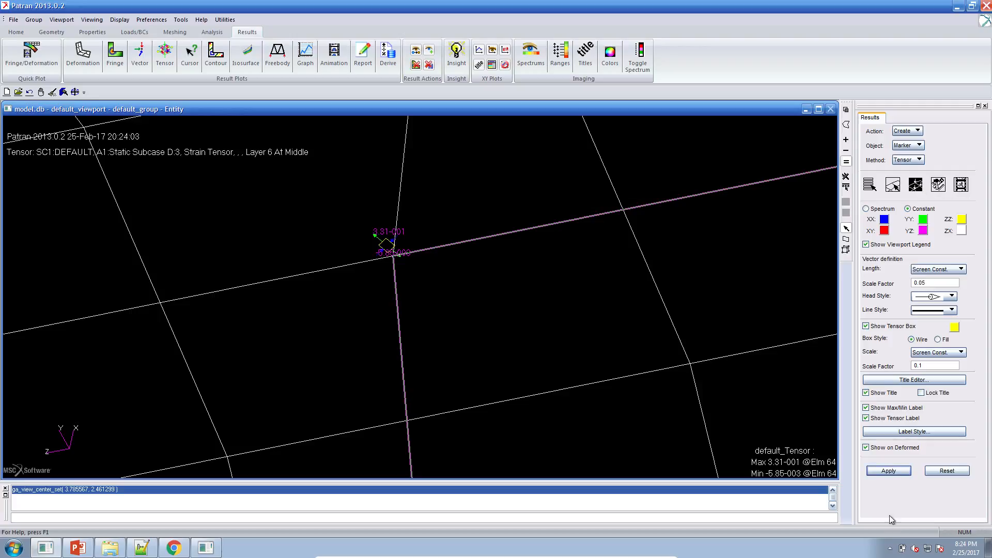
click(900, 473)
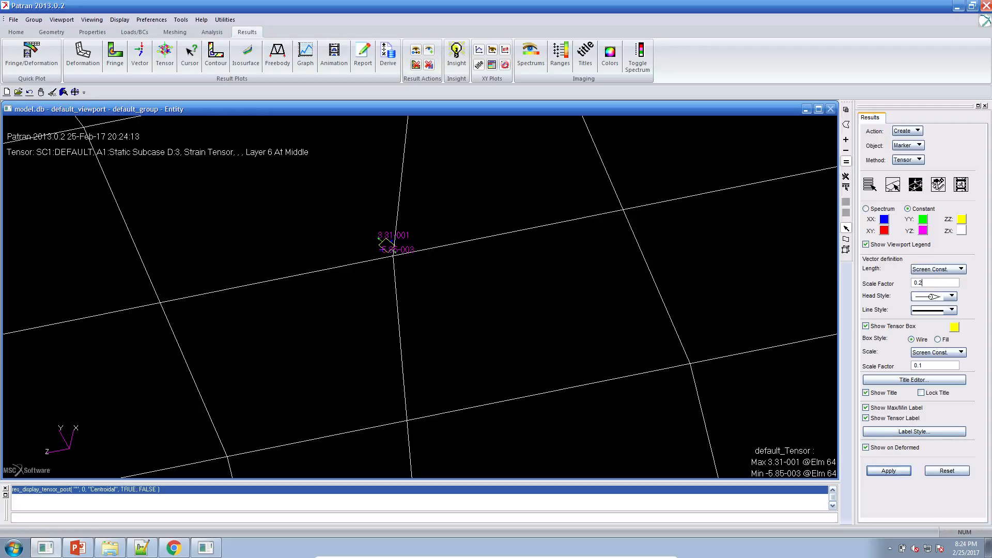
click(903, 471)
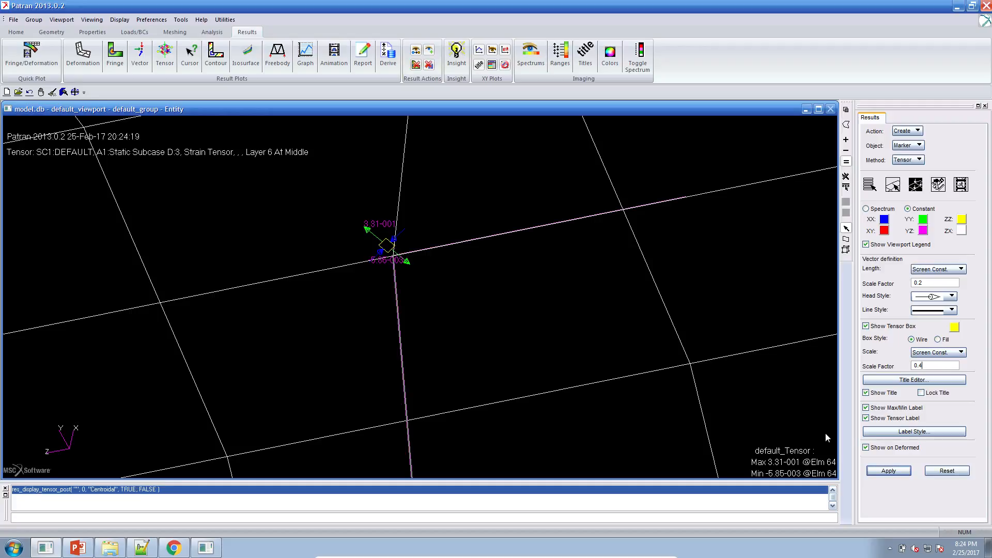
click(884, 470)
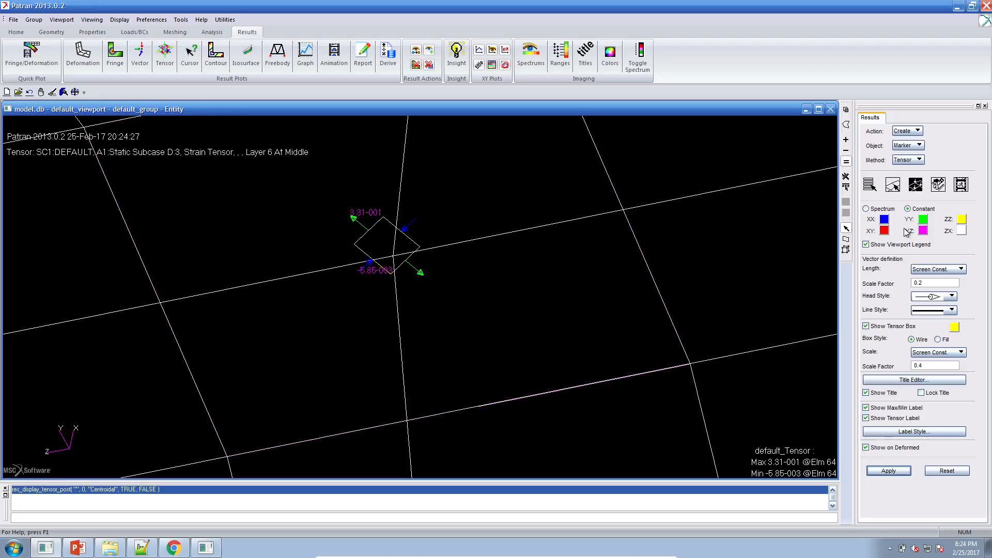
Step: Switch the tensor plot to the SC1 DEFAULT, A1:Static Subcase D:0 result case and apply it
click(871, 190)
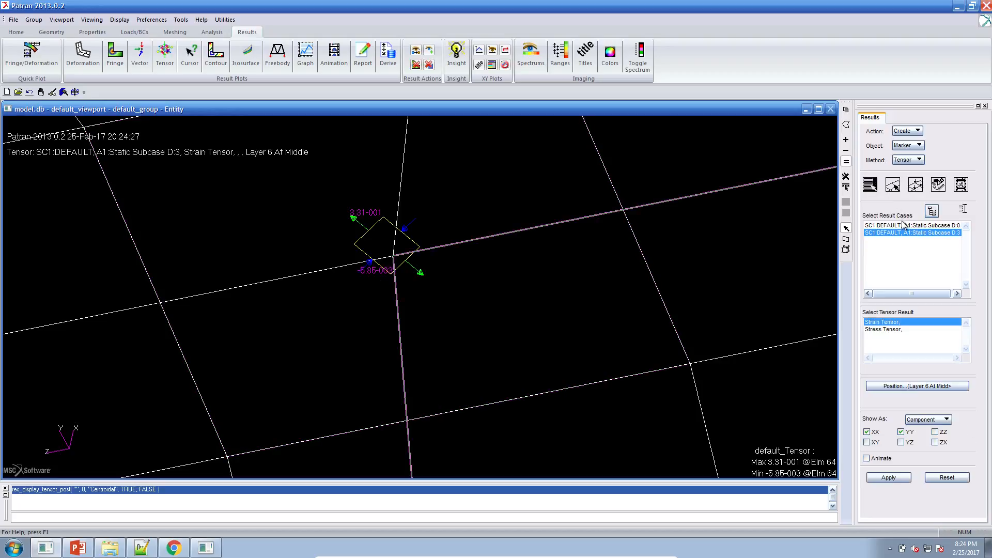
click(903, 225)
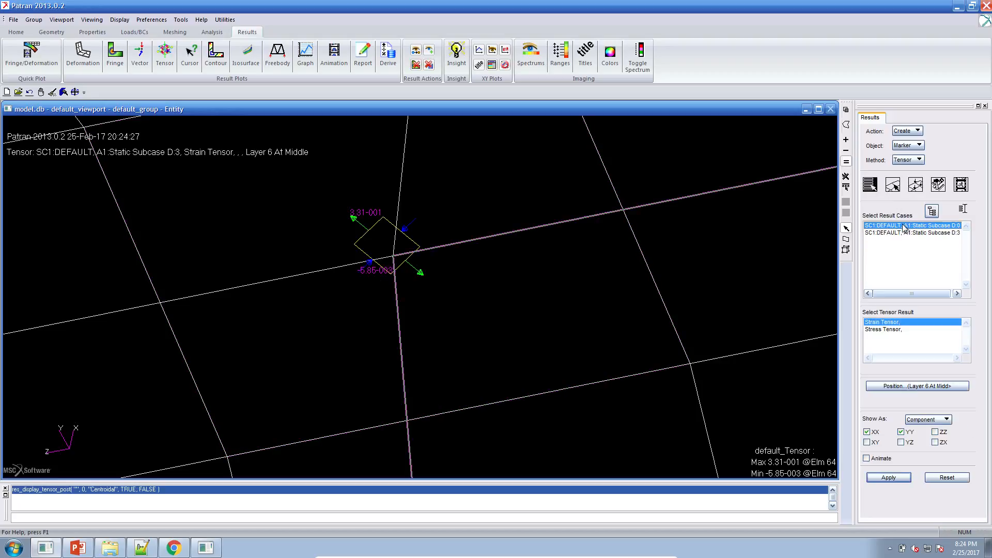
click(894, 477)
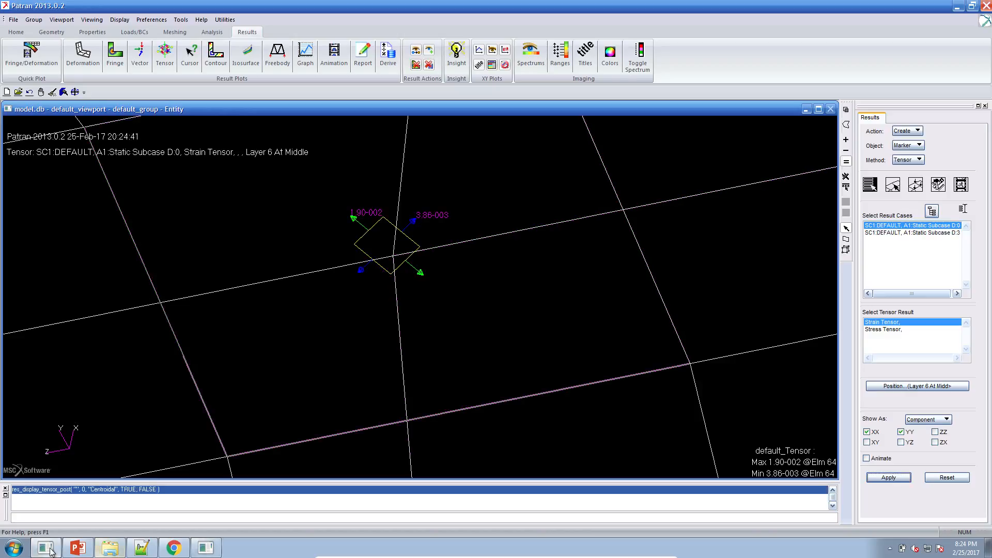
Step: Switch to PowerPoint and present the Results slide as a slide show
click(71, 552)
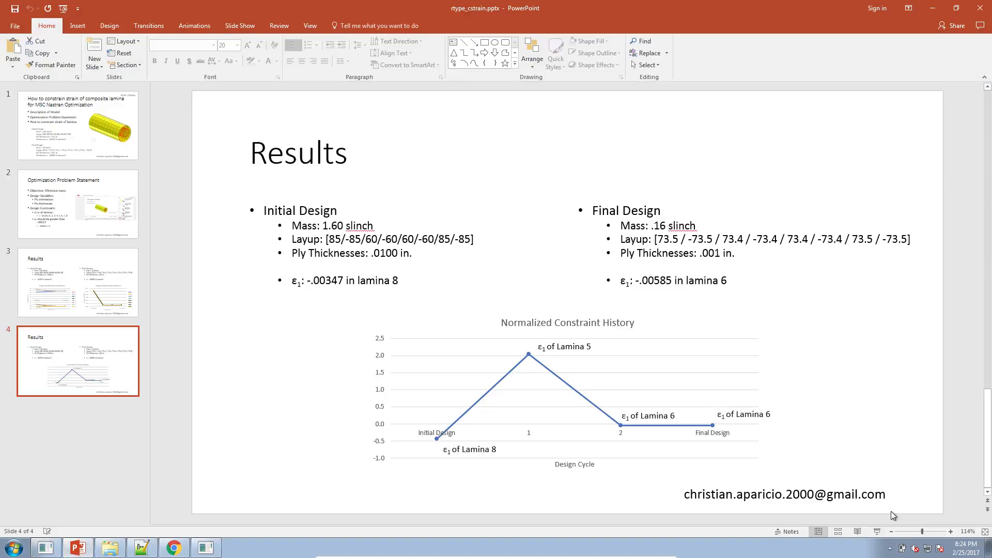
click(875, 532)
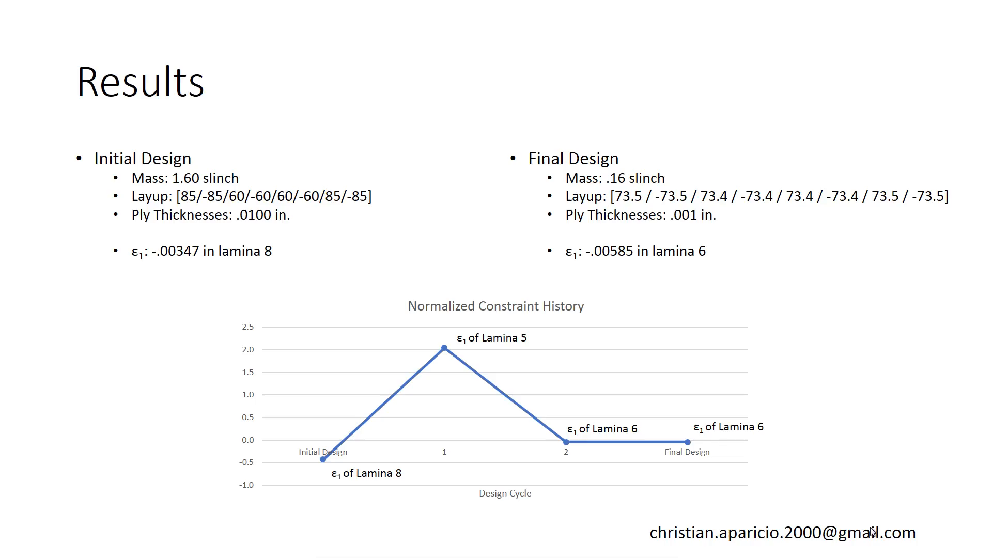